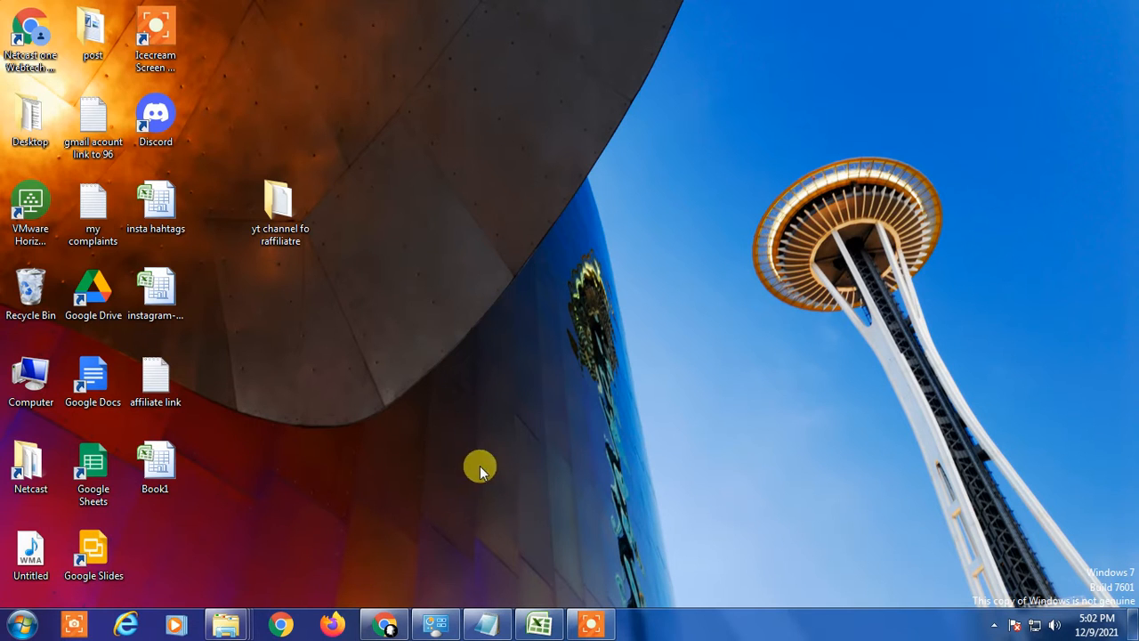
# Switch to the Book1 workbook in Excel and clear the Jan and Feb totals in cells B7 and C7.
pyautogui.click(540, 627)
pyautogui.press('Down')
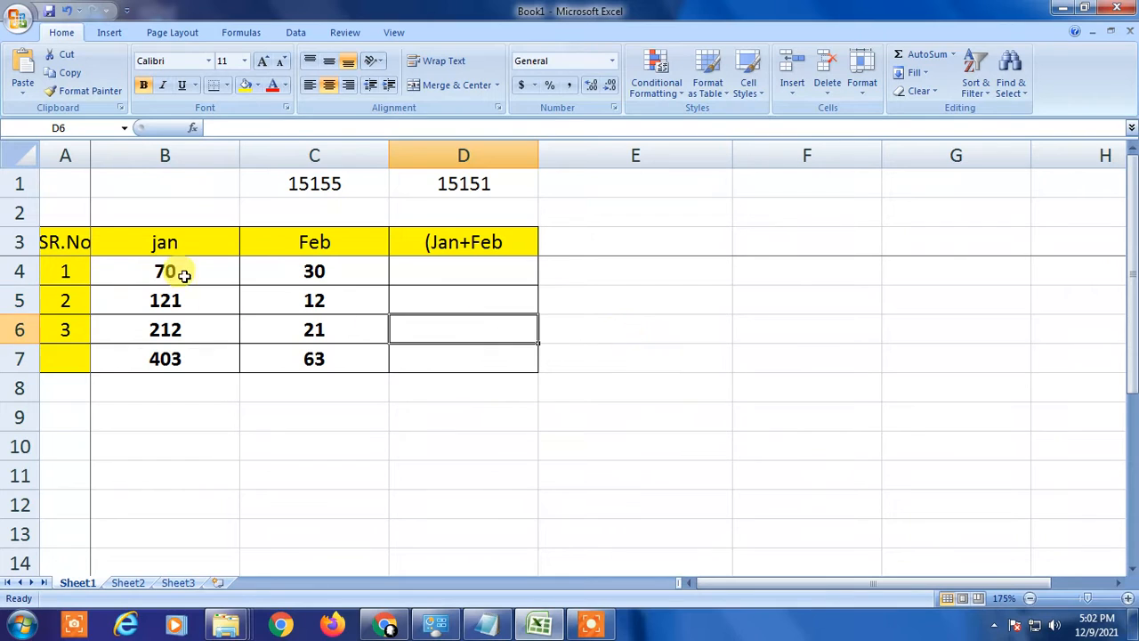
pyautogui.moveTo(184, 276); pyautogui.dragTo(363, 336)
pyautogui.click(168, 361)
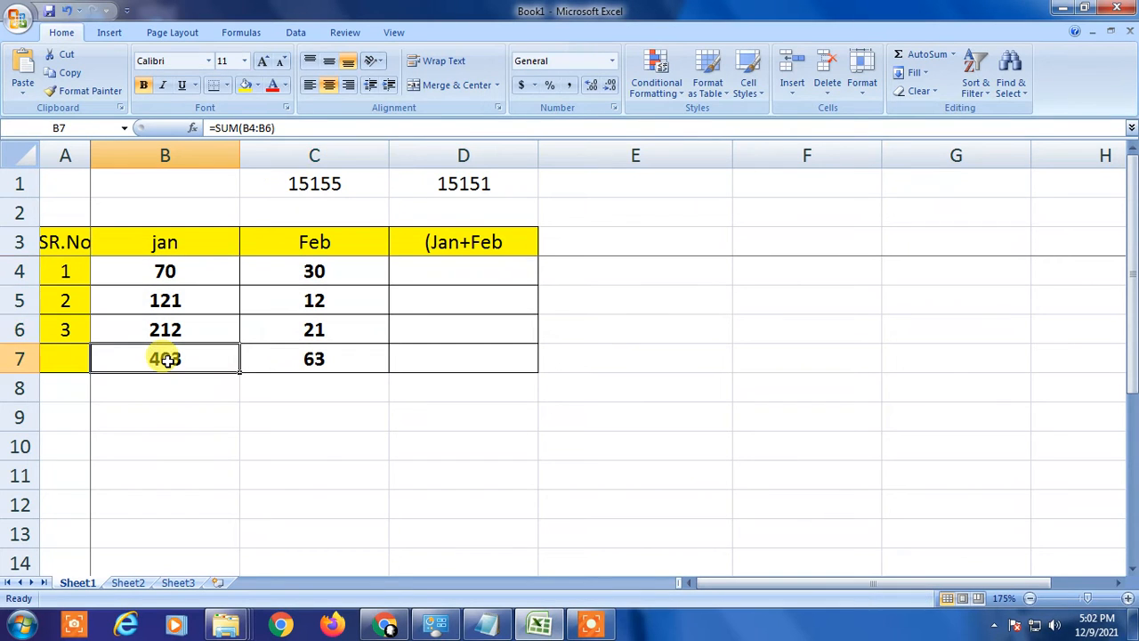
pyautogui.press('Delete')
pyautogui.click(288, 356)
pyautogui.press('Delete')
# Copy the "(Jan+Feb" header from D3 into A7 and widen column A to fit its contents.
pyautogui.click(58, 361)
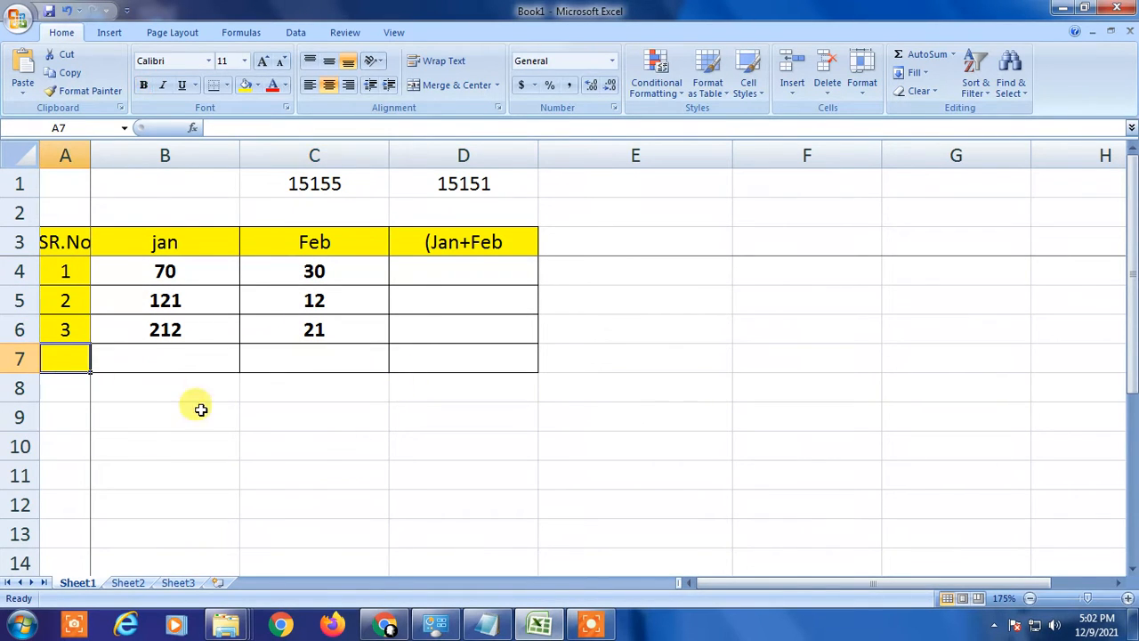
pyautogui.click(455, 240)
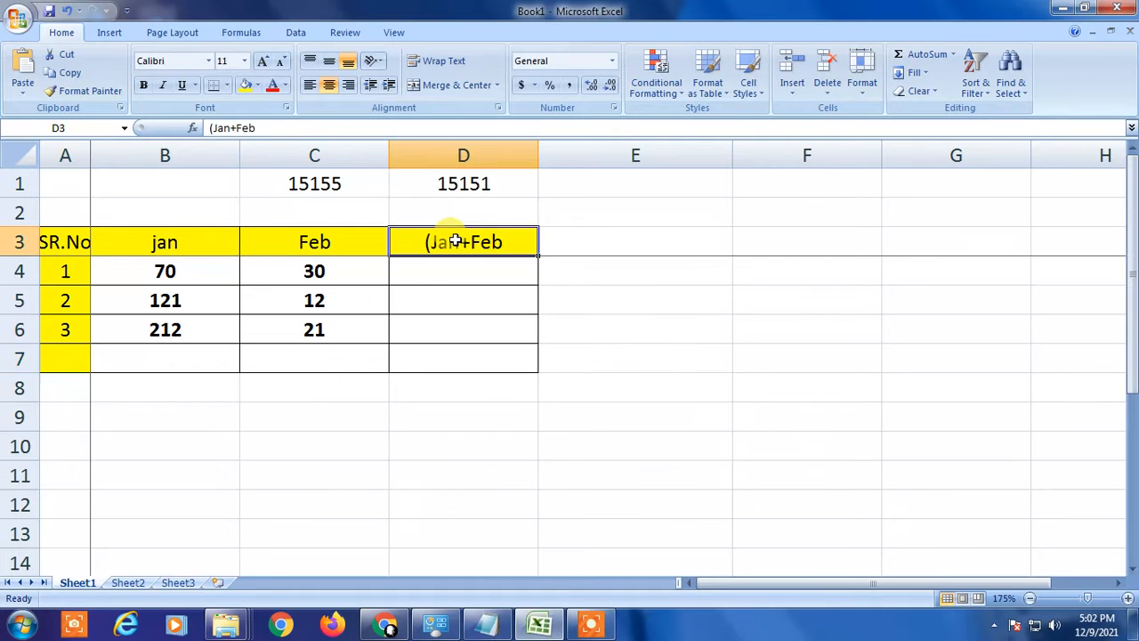
pyautogui.hotkey('ctrl', 'c')
pyautogui.click(85, 359)
pyautogui.hotkey('ctrl', 'v')
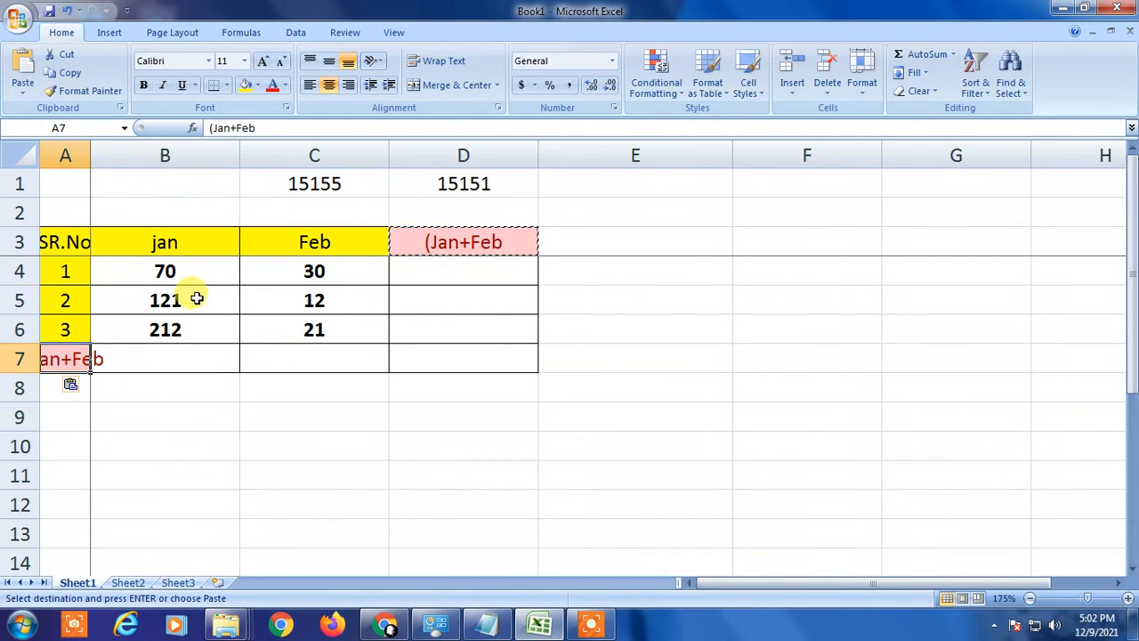
pyautogui.click(193, 297)
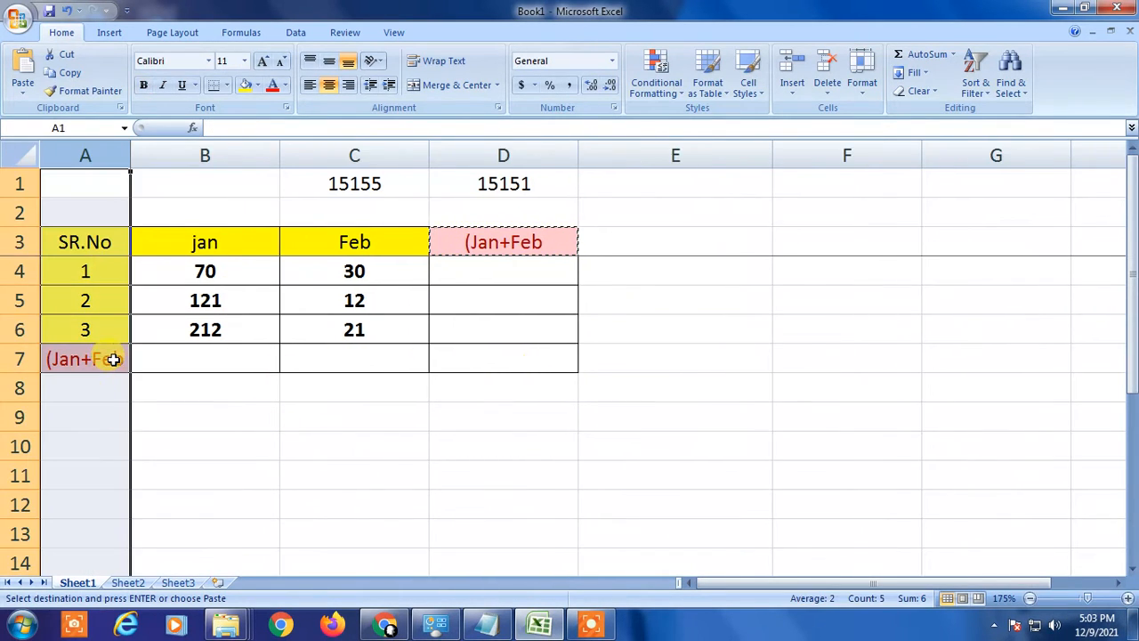
pyautogui.click(113, 361)
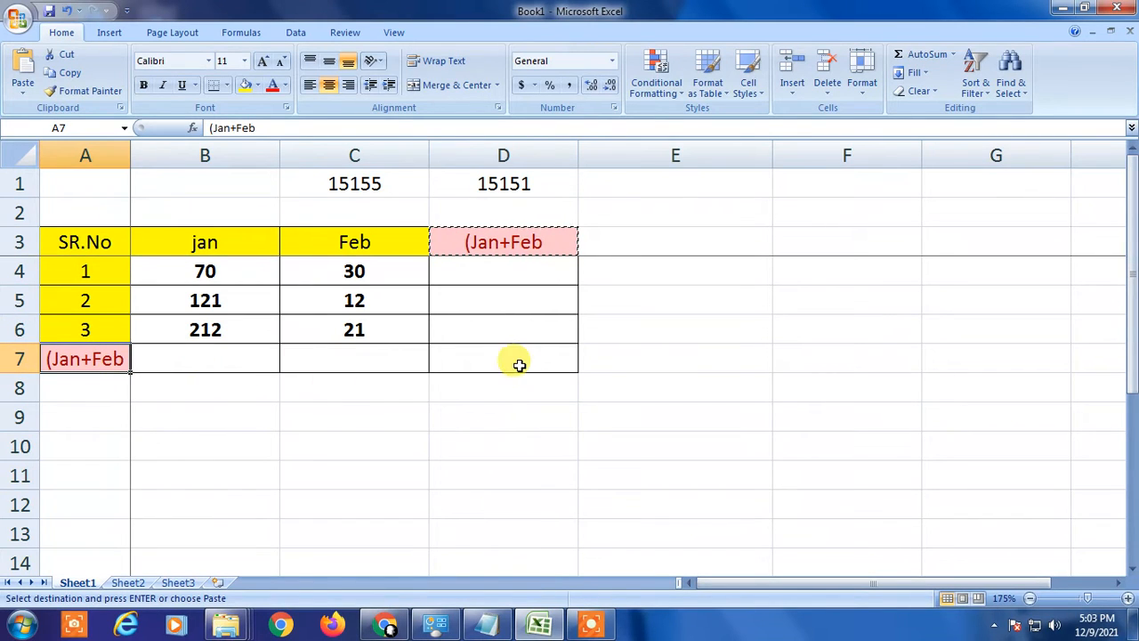
# Review the first row's Jan and Feb values and the result cells for their sum, ending the copy mode.
pyautogui.click(151, 361)
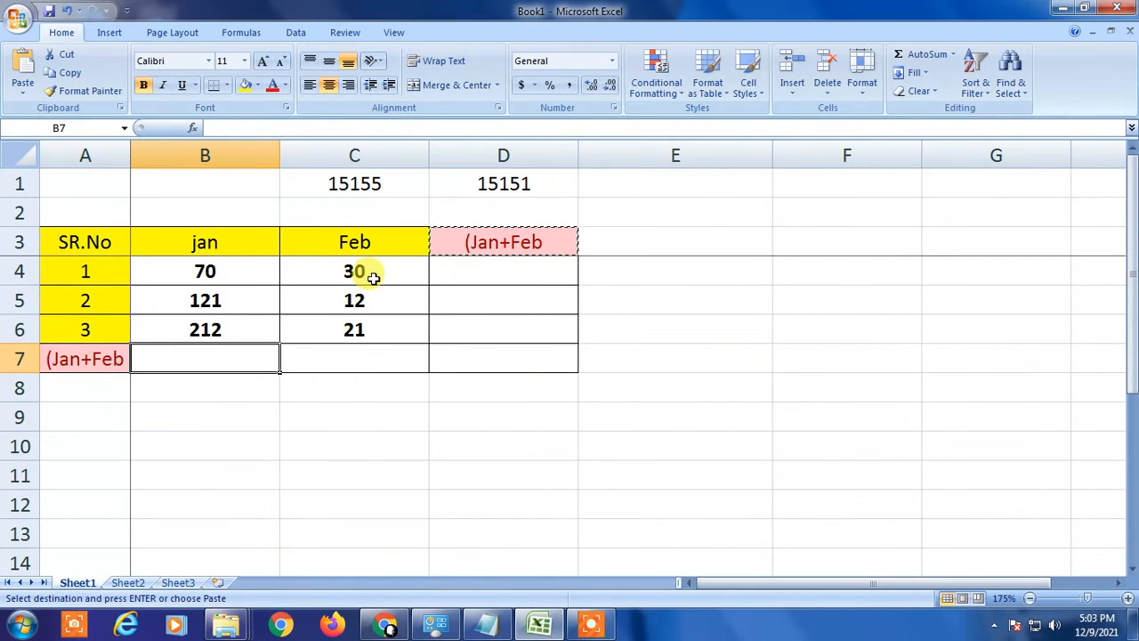
pyautogui.click(244, 269)
pyautogui.click(405, 282)
pyautogui.click(500, 280)
pyautogui.click(470, 322)
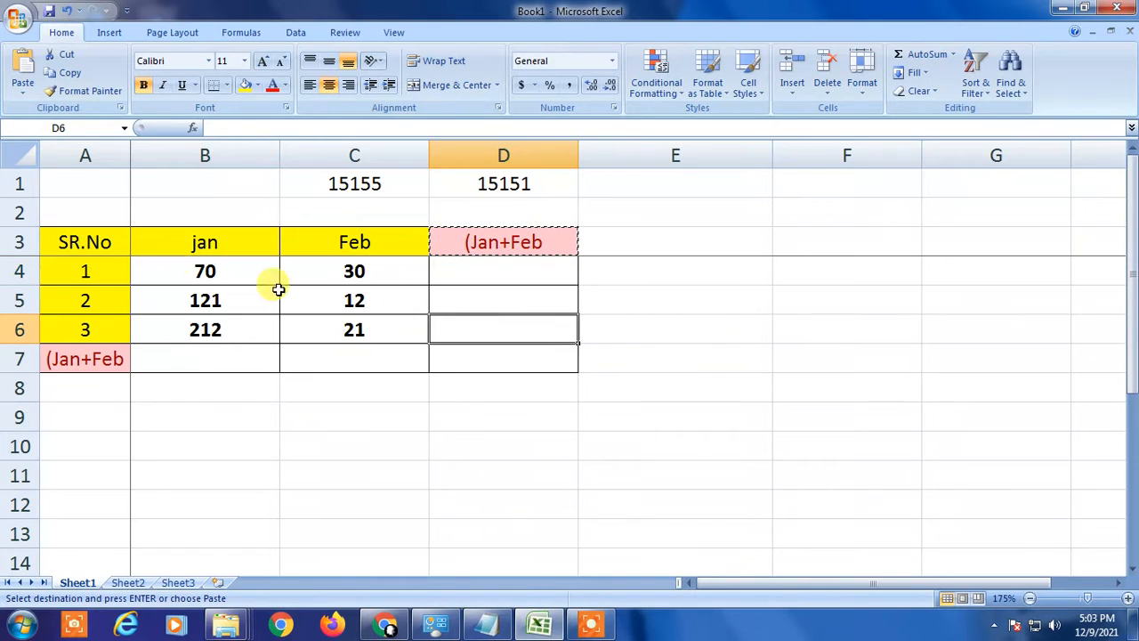
pyautogui.click(178, 269)
pyautogui.click(361, 272)
pyautogui.click(188, 261)
pyautogui.click(356, 272)
pyautogui.click(480, 264)
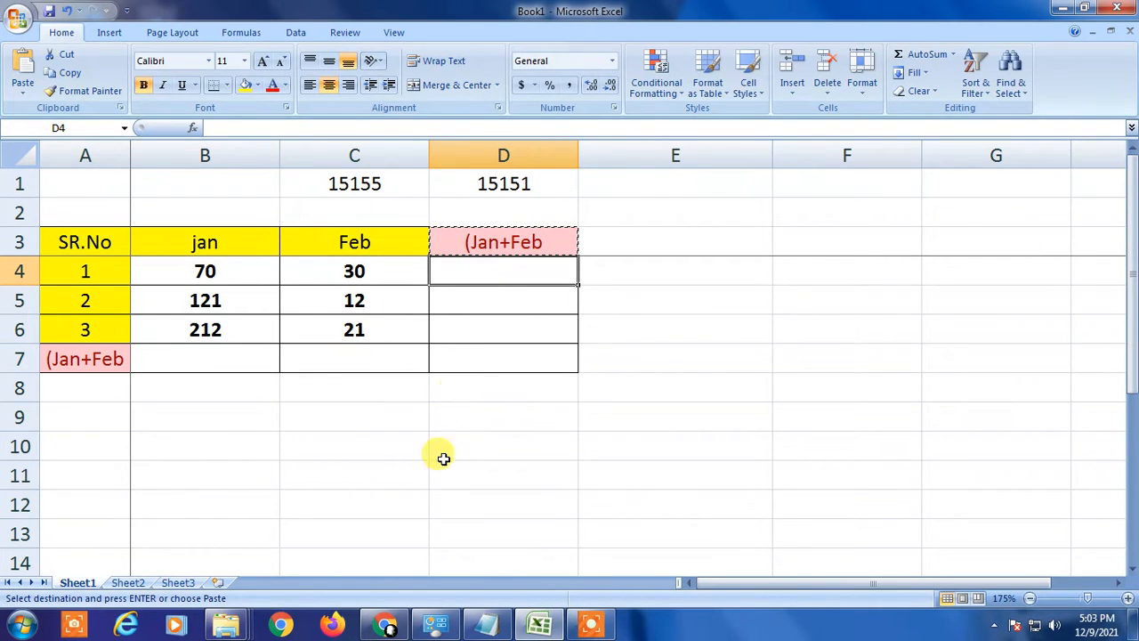
pyautogui.press('Escape')
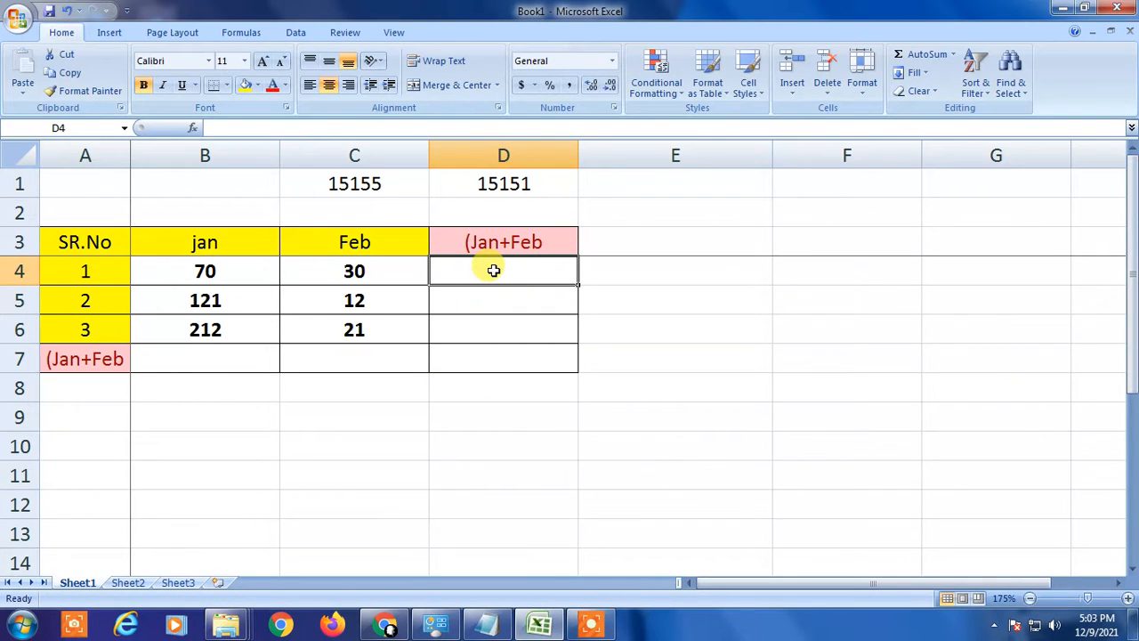
# Complete the header in D3 with a closing parenthesis so it reads "(Jan+Feb)".
pyautogui.click(674, 267)
pyautogui.click(529, 236)
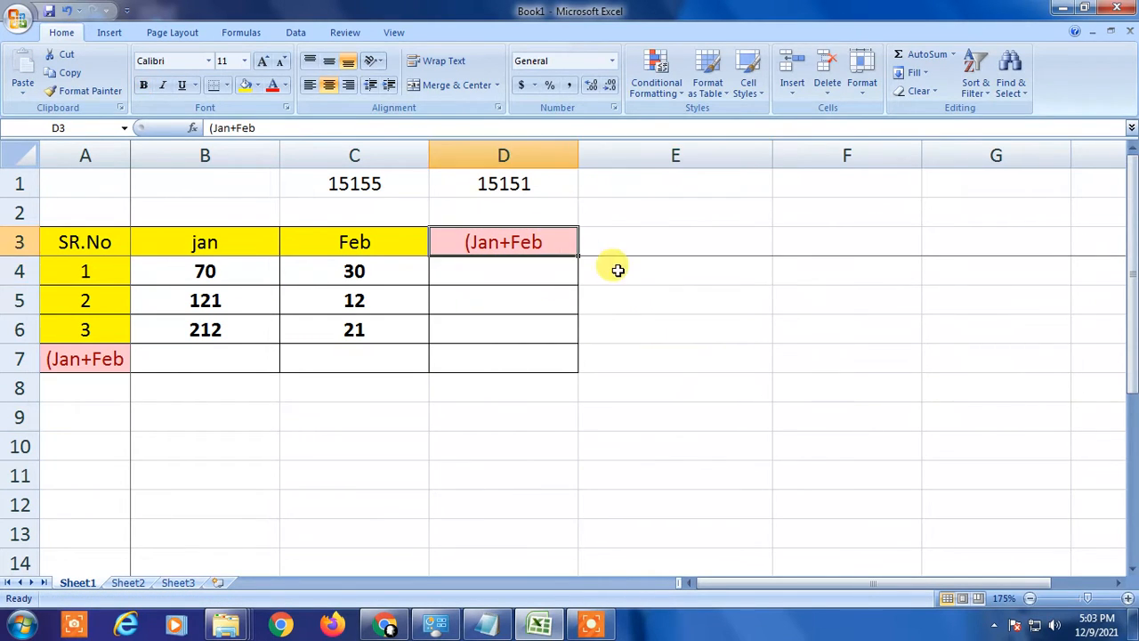
pyautogui.press('F2')
pyautogui.write(')')
pyautogui.press('Return')
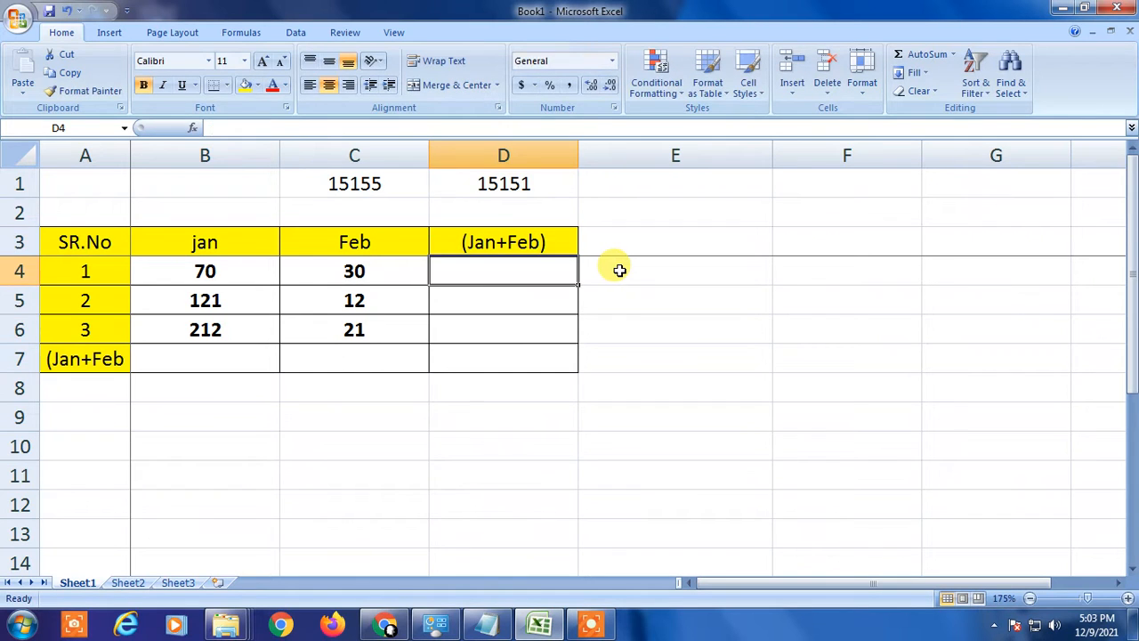
# Examine cells B4 and C4 as the two operands for the sum in D4.
pyautogui.press('Left')
pyautogui.press('Left')
pyautogui.press('Right')
pyautogui.press('Right')
pyautogui.press('Left')
pyautogui.press('Left')
pyautogui.press('Left')
pyautogui.press('Right')
pyautogui.press('Right')
pyautogui.press('Right')
pyautogui.press('Left')
pyautogui.press('Left')
pyautogui.press('Right')
pyautogui.press('Right')
# Enter the formula =B4+C4 in cell D4 to add the Jan and Feb values.
pyautogui.write('=')
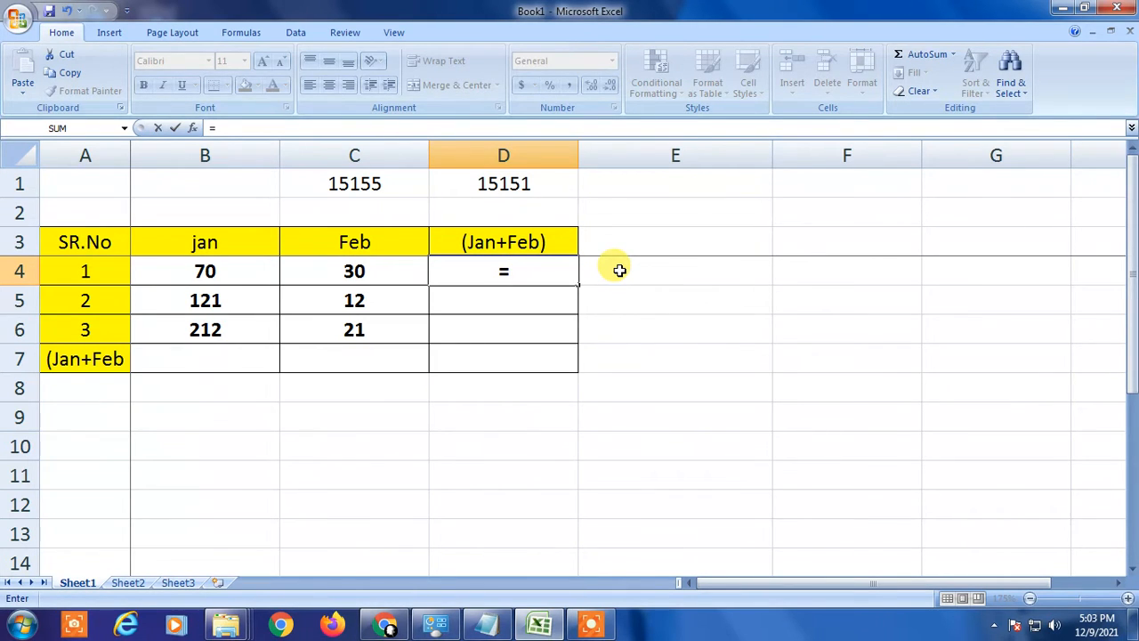
pyautogui.press('Left')
pyautogui.press('Left')
pyautogui.press('Left')
pyautogui.press('Right')
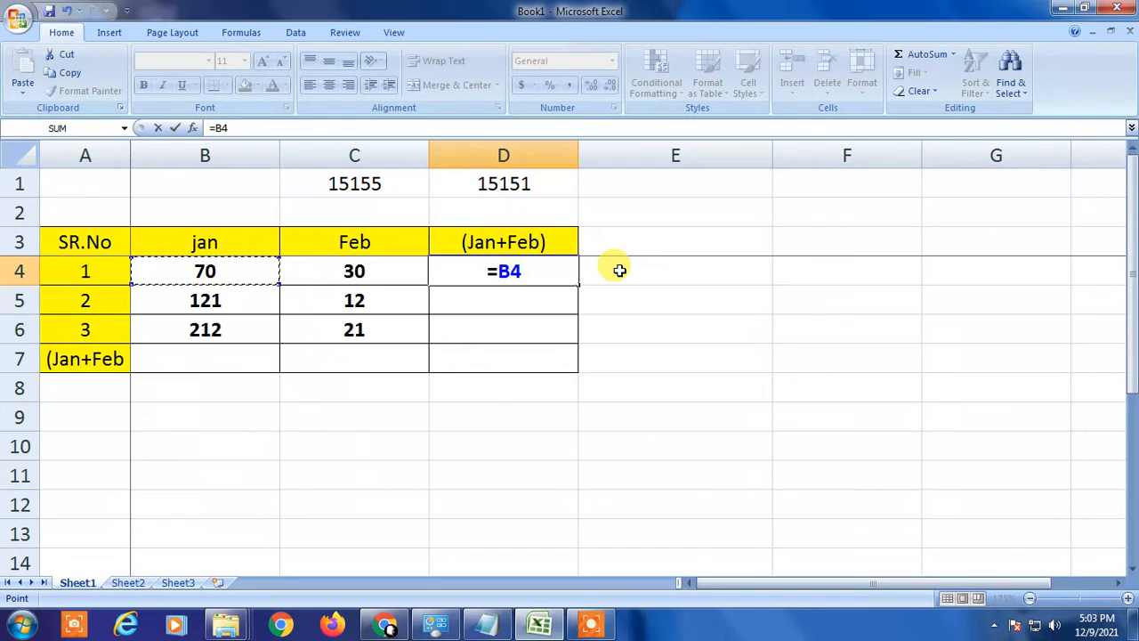
pyautogui.press('Right')
pyautogui.press('Left')
pyautogui.press('Right')
pyautogui.press('Left')
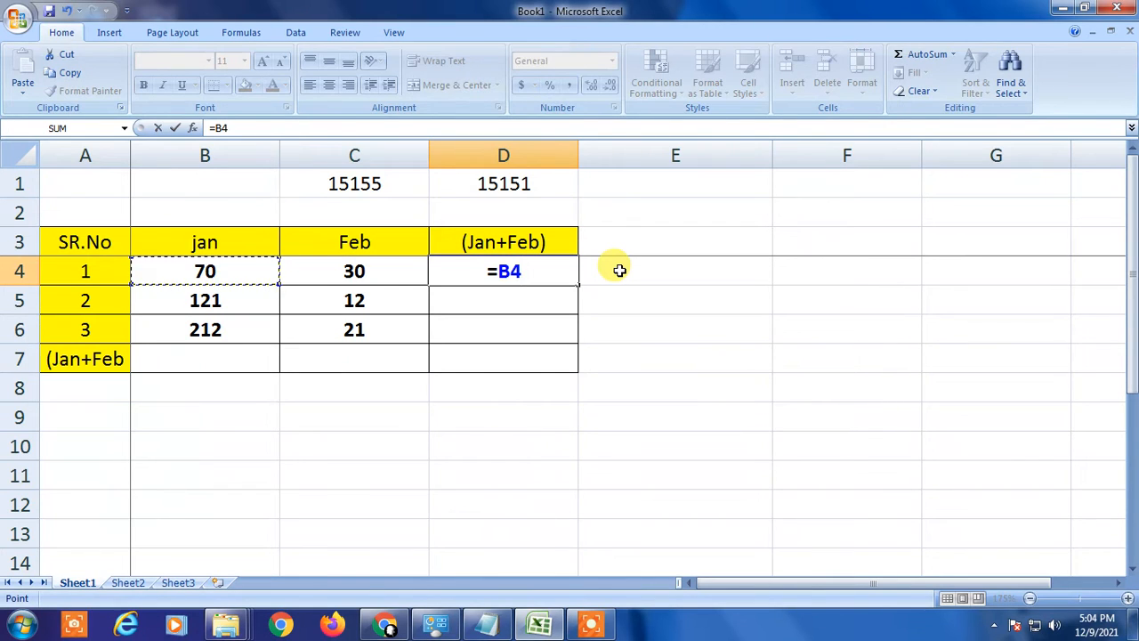
pyautogui.write('+')
pyautogui.press('Left')
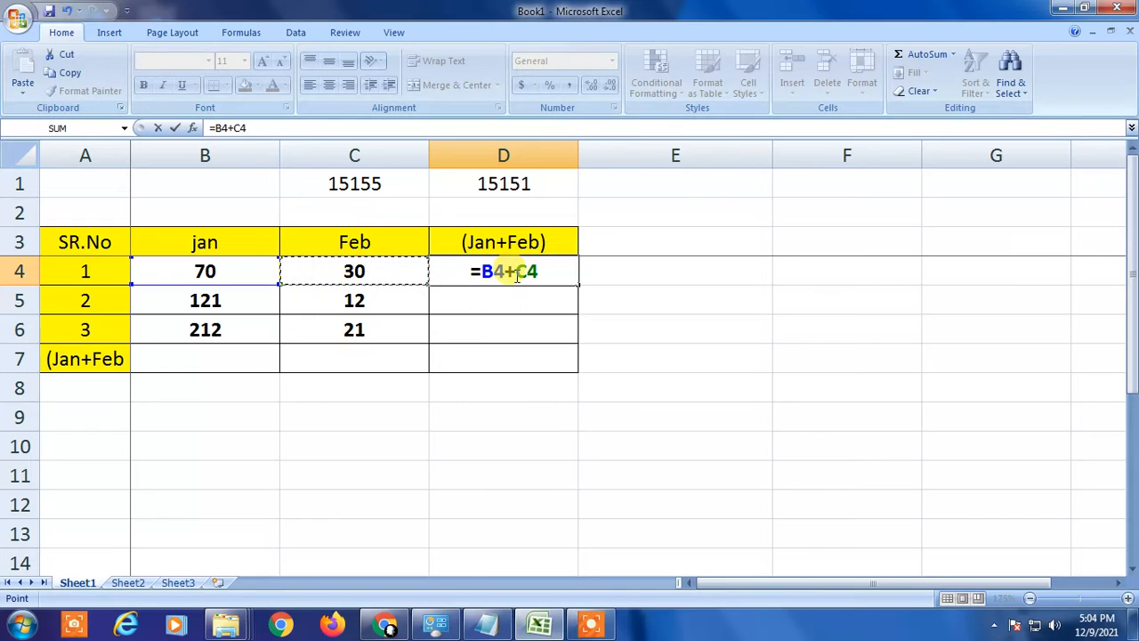
pyautogui.press('Return')
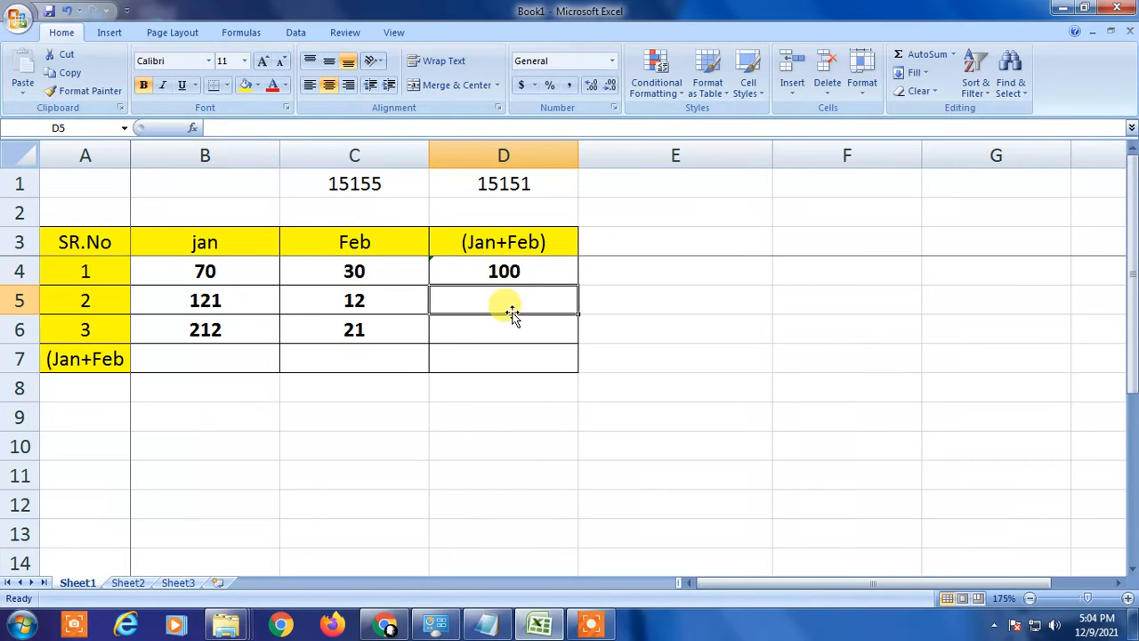
# Fill the Jan+Feb formula from D4 down to D5 and D6.
pyautogui.click(228, 269)
pyautogui.click(356, 267)
pyautogui.click(532, 270)
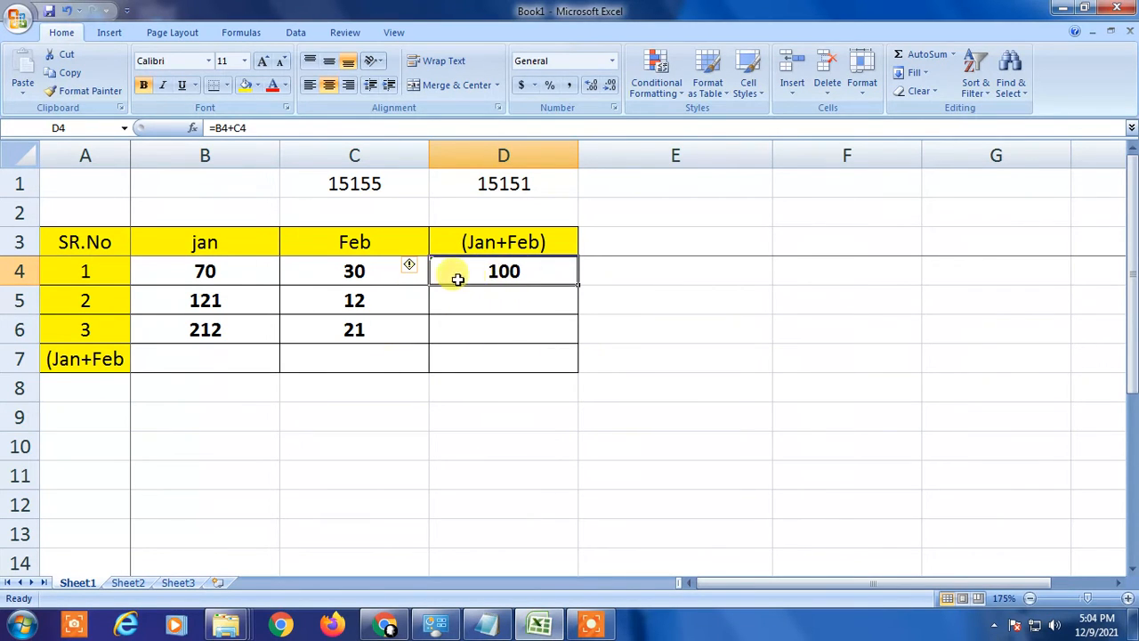
pyautogui.click(233, 307)
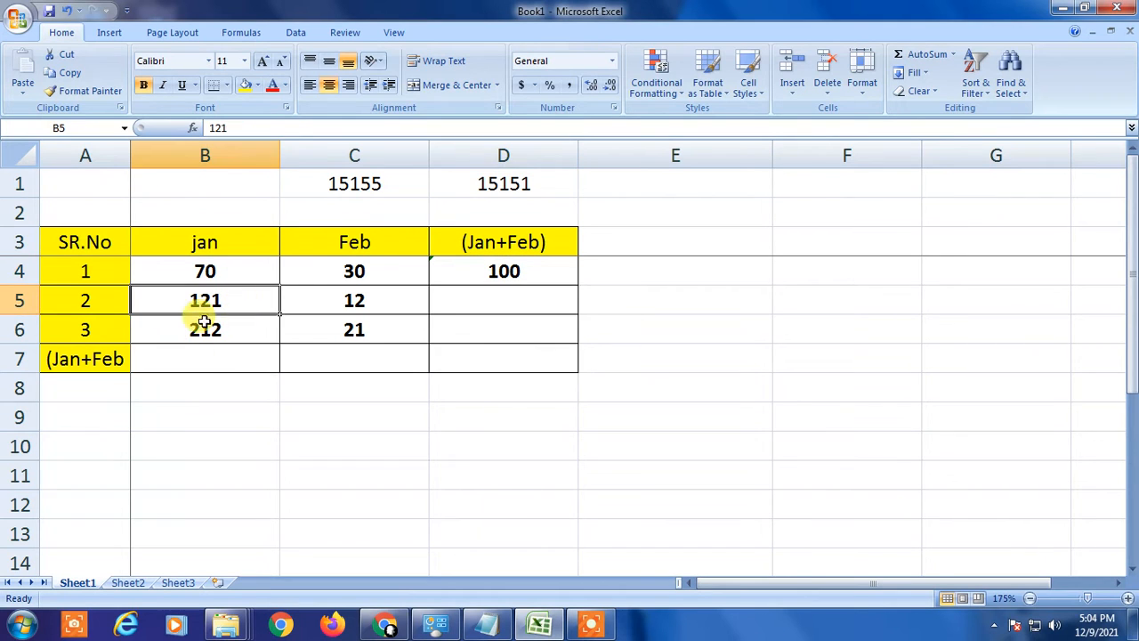
pyautogui.click(407, 297)
pyautogui.click(508, 272)
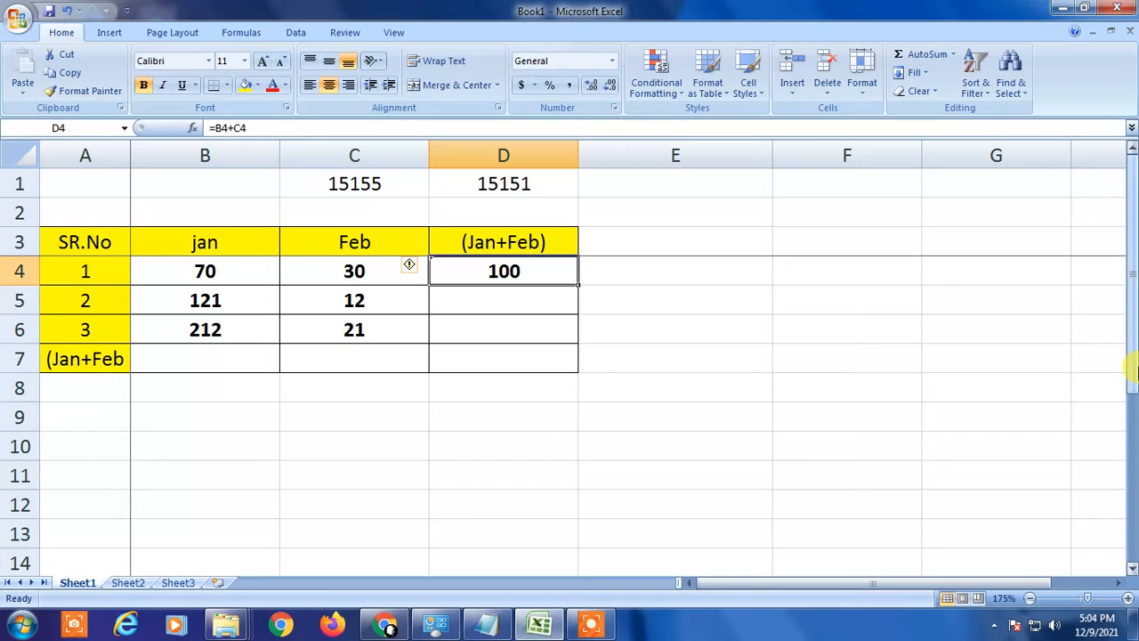
pyautogui.hotkey('shift', 'Down')
pyautogui.hotkey('shift', 'Down')
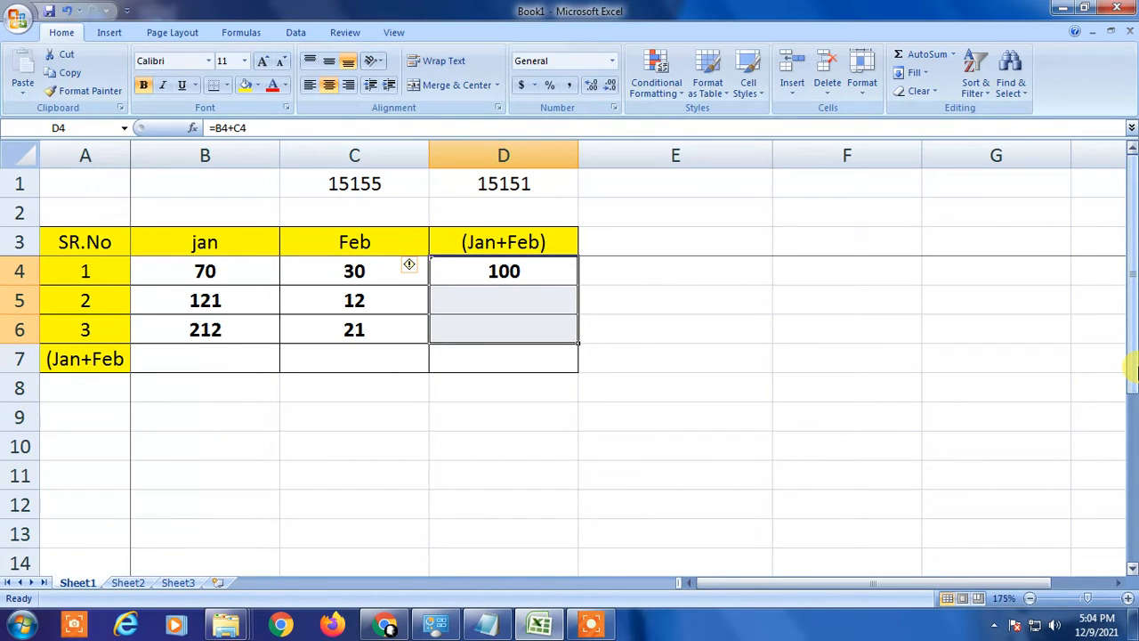
pyautogui.hotkey('ctrl', 'd')
# Check the filled formulas in the (Jan+Feb) column from D4 to D6.
pyautogui.press('Left')
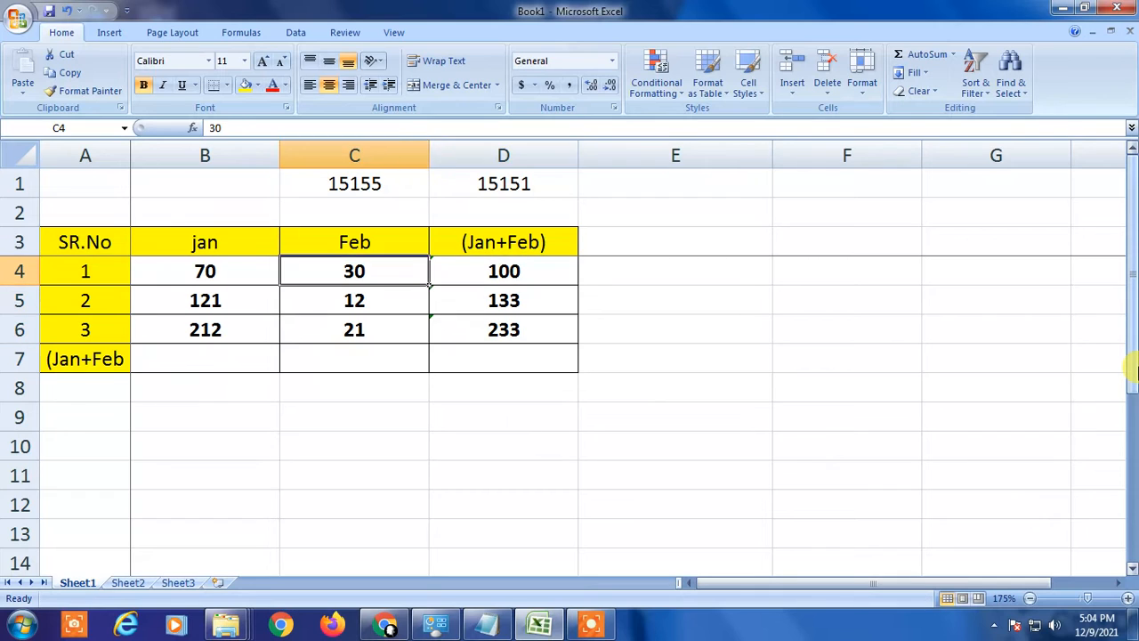
pyautogui.press('Right')
pyautogui.press('Down')
pyautogui.press('Down')
pyautogui.press('Up')
pyautogui.press('Up')
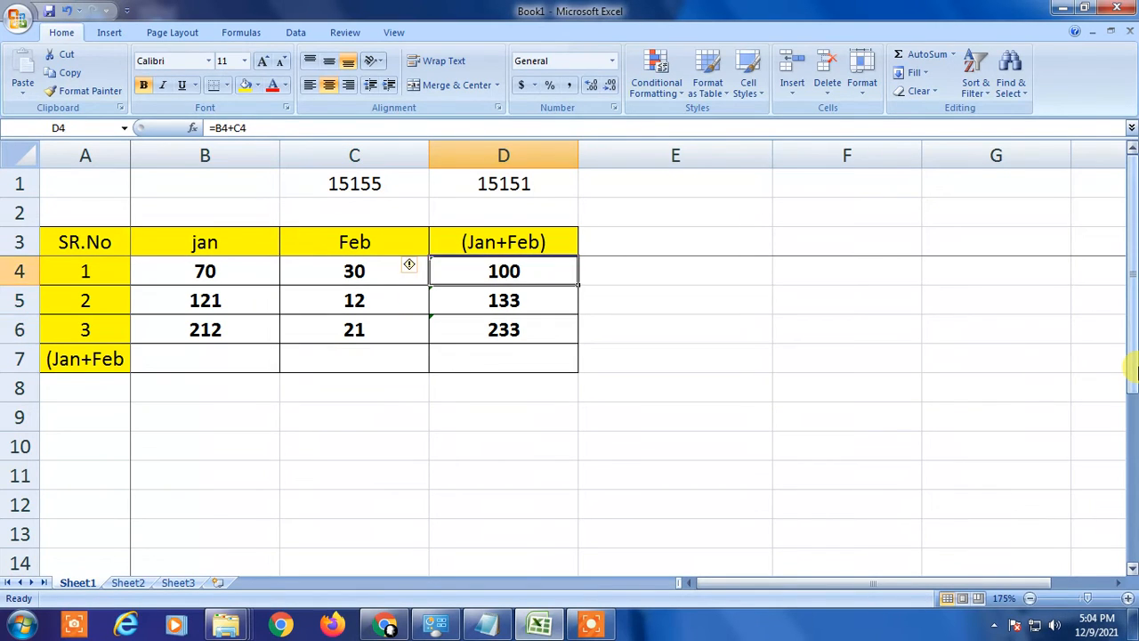
pyautogui.press('Up')
pyautogui.press('Down')
pyautogui.press('Down')
pyautogui.press('Down')
pyautogui.press('Down')
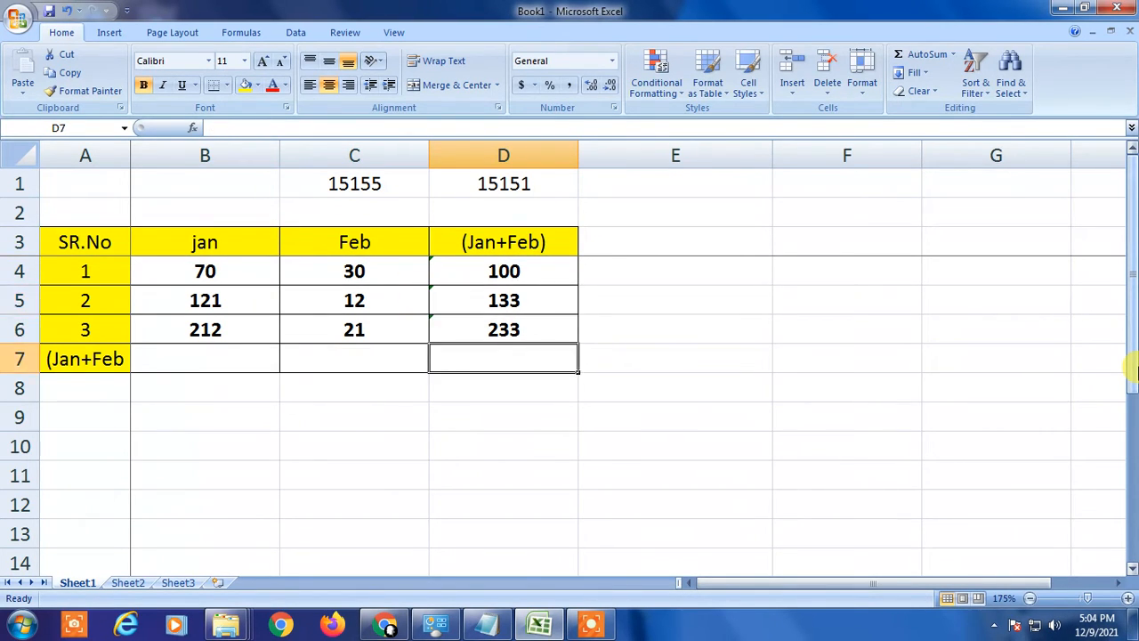
pyautogui.press('Up')
pyautogui.press('Up')
pyautogui.press('Up')
pyautogui.press('Up')
pyautogui.press('Down')
pyautogui.press('Down')
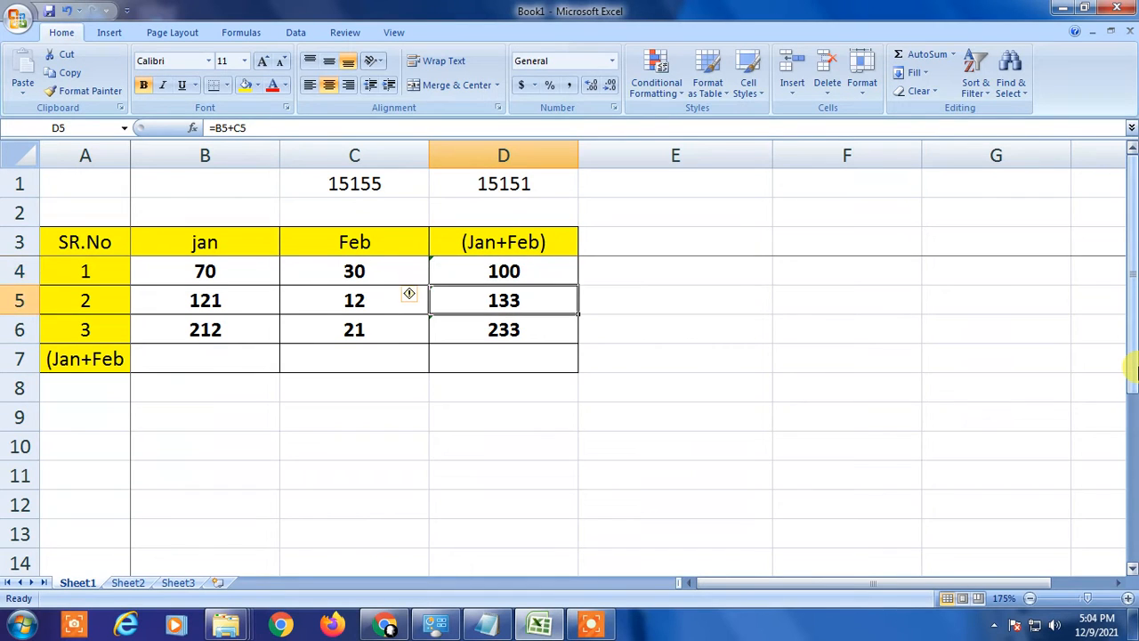
pyautogui.press('Up')
pyautogui.press('Up')
pyautogui.press('Down')
pyautogui.press('Down')
pyautogui.press('Down')
pyautogui.press('Down')
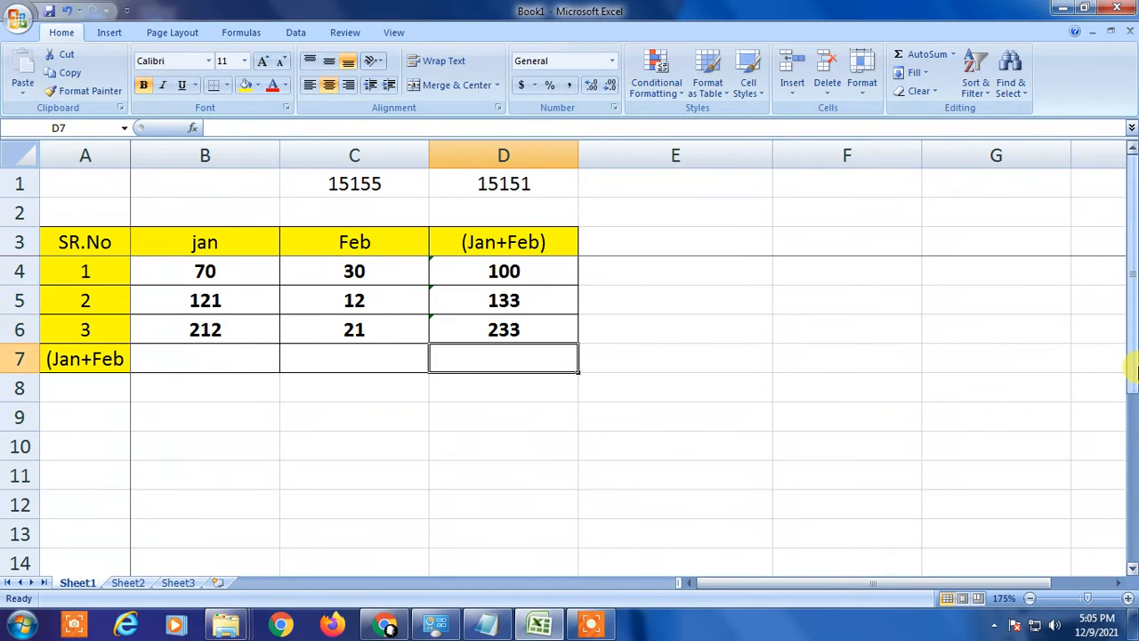
# Fill the formula from D5 down through D7.
pyautogui.press('Up')
pyautogui.press('Up')
pyautogui.hotkey('shift', 'Down')
pyautogui.hotkey('shift', 'Down')
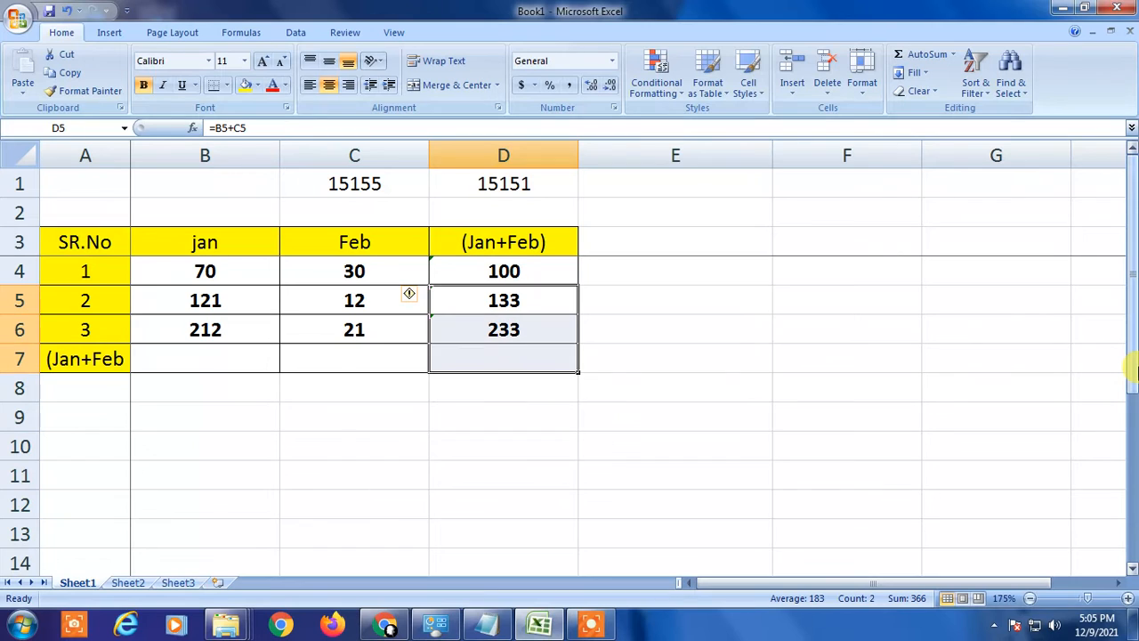
pyautogui.hotkey('ctrl', 'd')
# Clear the filled results below D4 and refill its formula down the (Jan+Feb) column through D7.
pyautogui.click(561, 299)
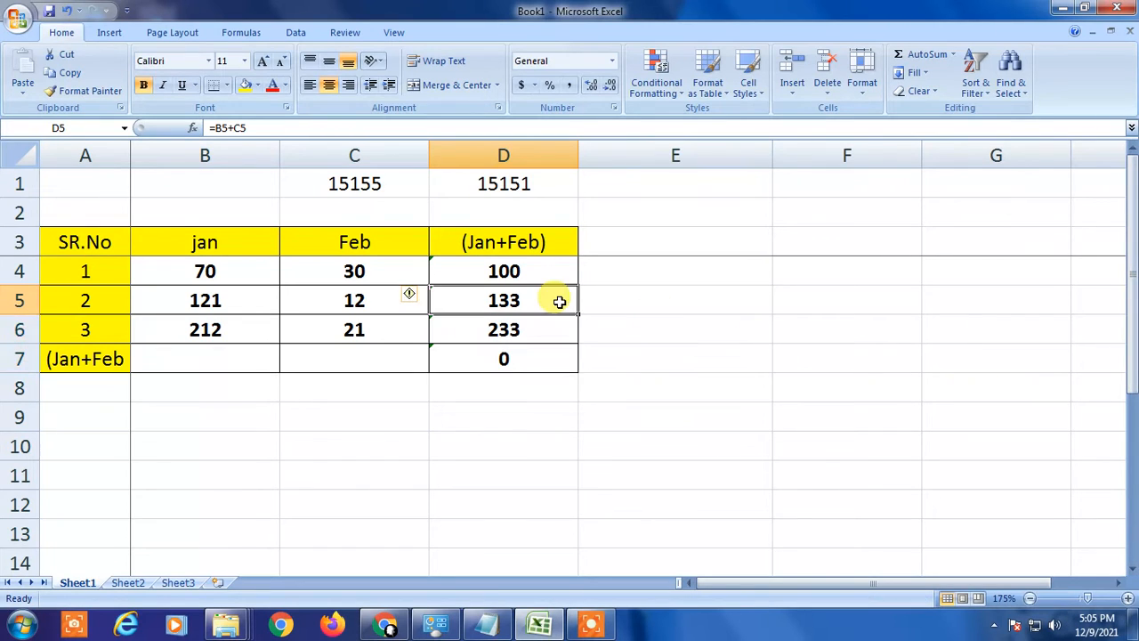
pyautogui.click(532, 273)
pyautogui.moveTo(579, 284)
pyautogui.mouseDown()
pyautogui.moveTo(666, 373)
pyautogui.moveTo(689, 374)
pyautogui.moveTo(527, 319)
pyautogui.moveTo(541, 259)
pyautogui.moveTo(516, 262)
pyautogui.mouseUp()
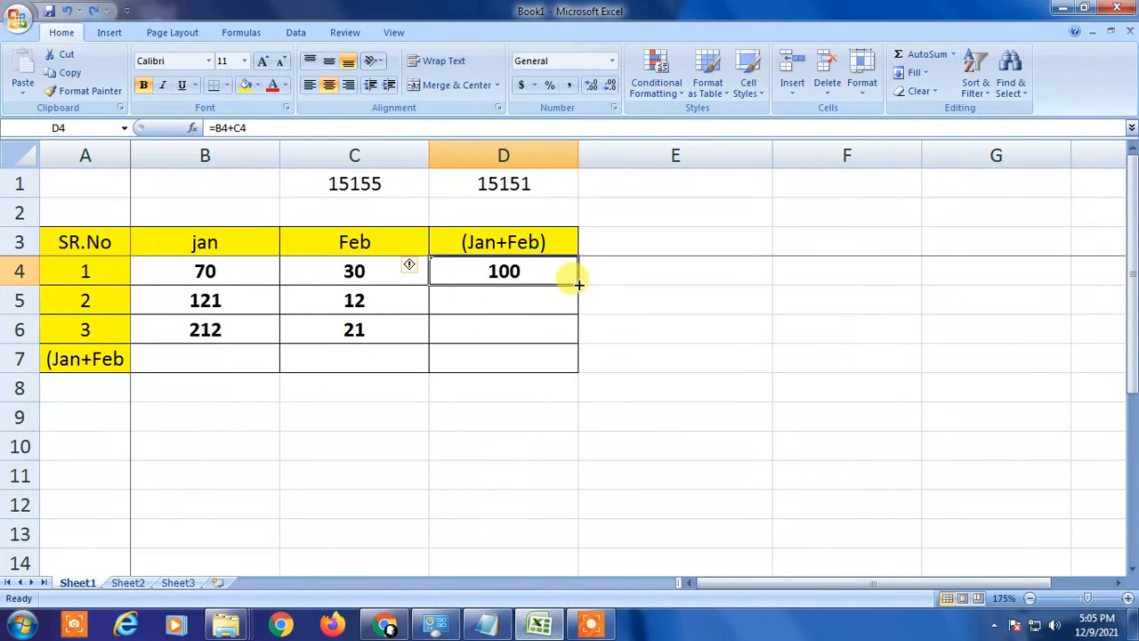
pyautogui.moveTo(579, 284); pyautogui.dragTo(578, 371)
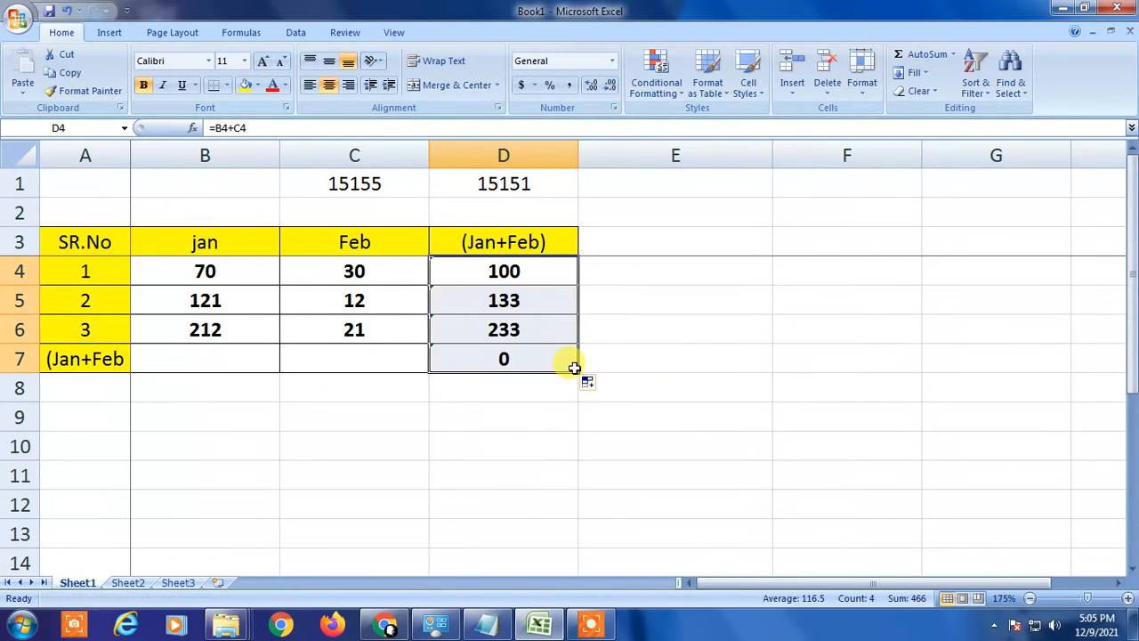
pyautogui.click(527, 269)
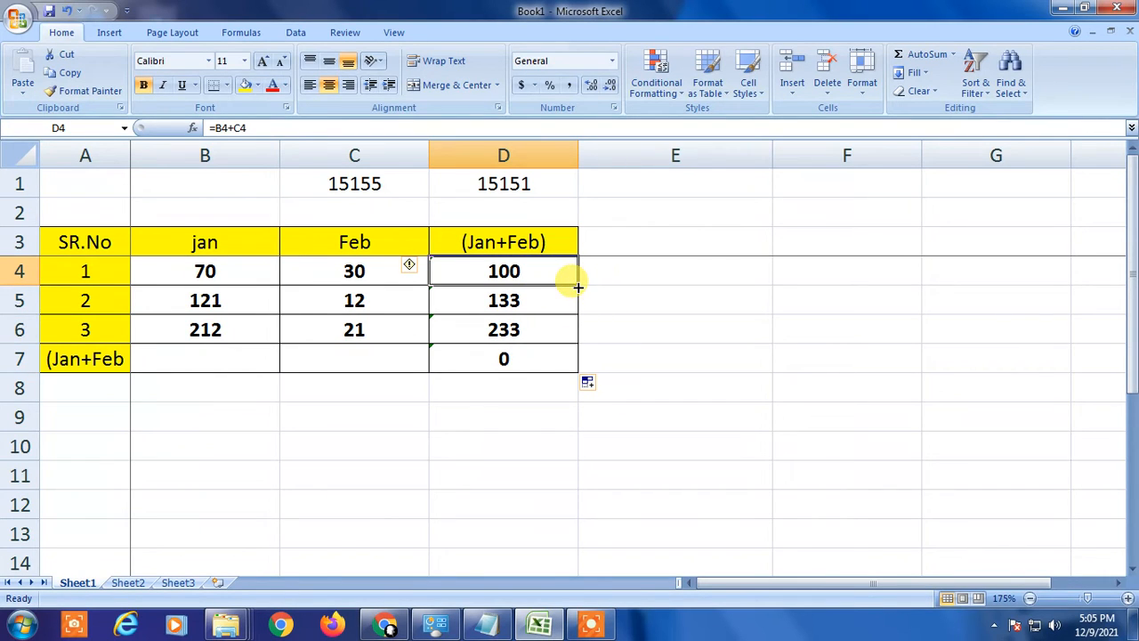
pyautogui.moveTo(578, 284); pyautogui.dragTo(580, 369)
pyautogui.click(659, 331)
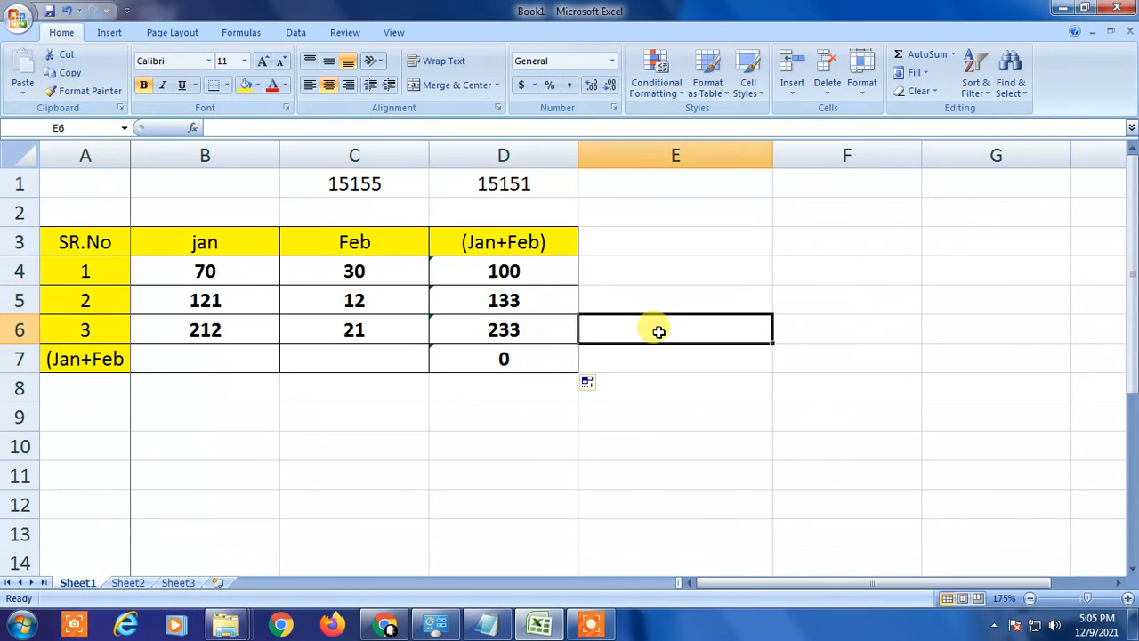
# Review the jan values above the empty total cell B7.
pyautogui.click(145, 354)
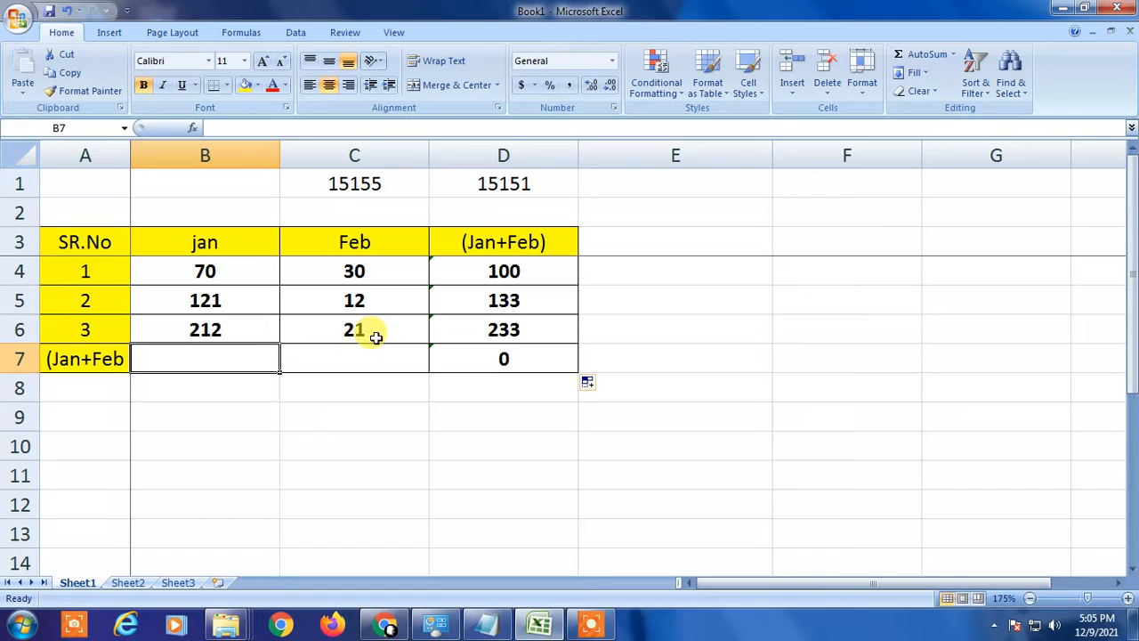
pyautogui.press('Up')
pyautogui.press('Up')
pyautogui.press('Up')
pyautogui.press('Up')
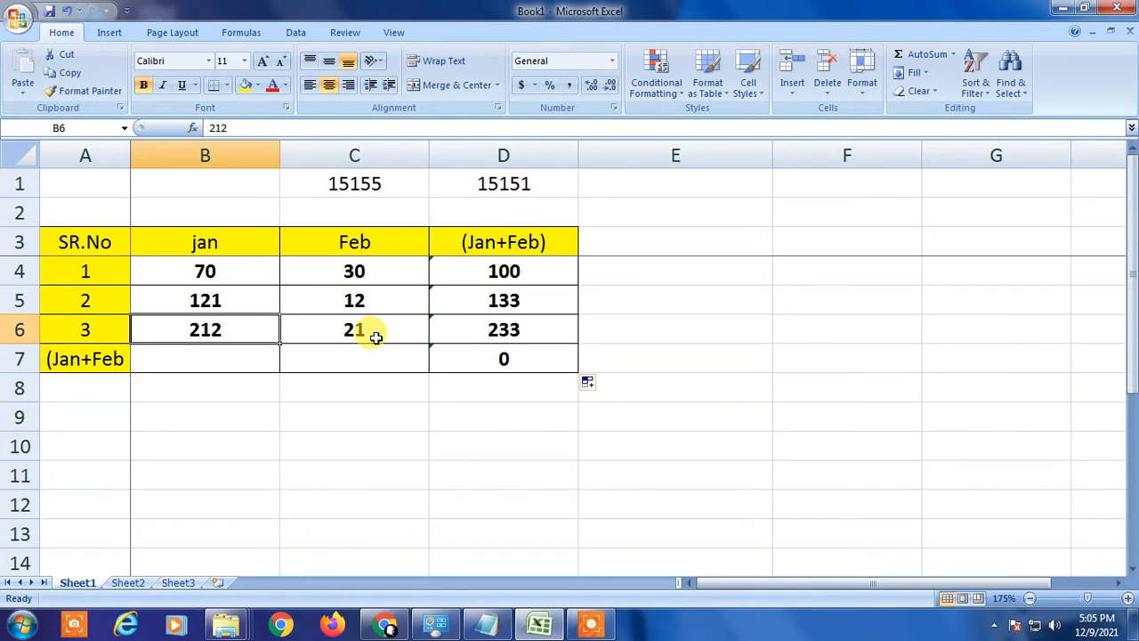
pyautogui.press('Down')
pyautogui.press('Down')
pyautogui.press('Down')
pyautogui.press('Down')
pyautogui.press('Down')
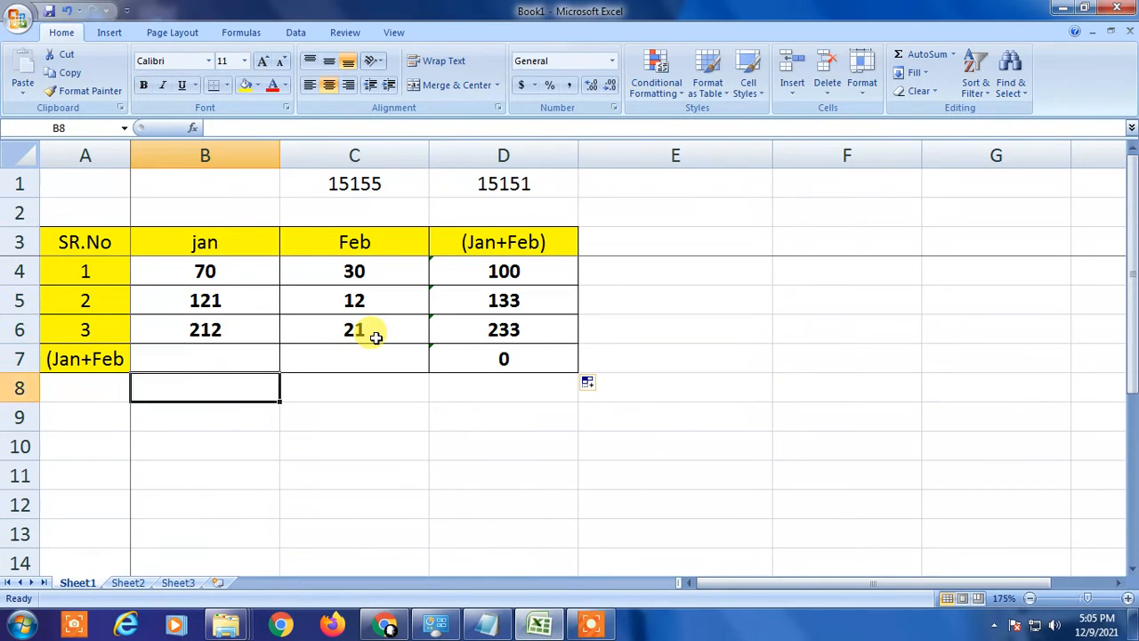
# Enter the formula =SUM(B4:B6) in B7 to total the jan column.
pyautogui.press('Up')
pyautogui.write('=')
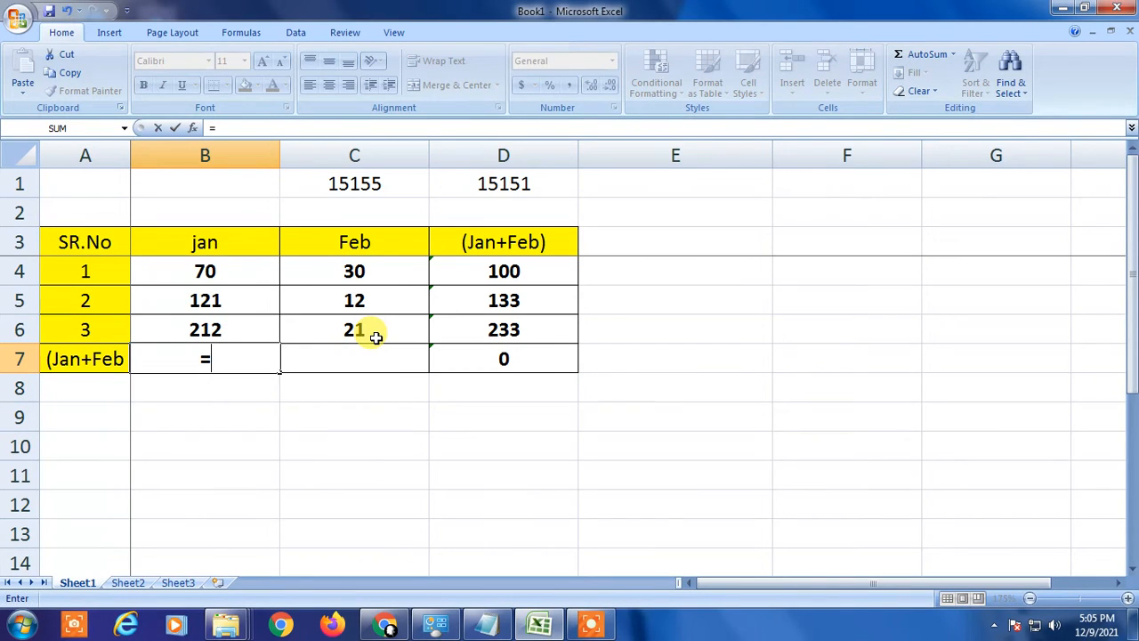
pyautogui.write('sum')
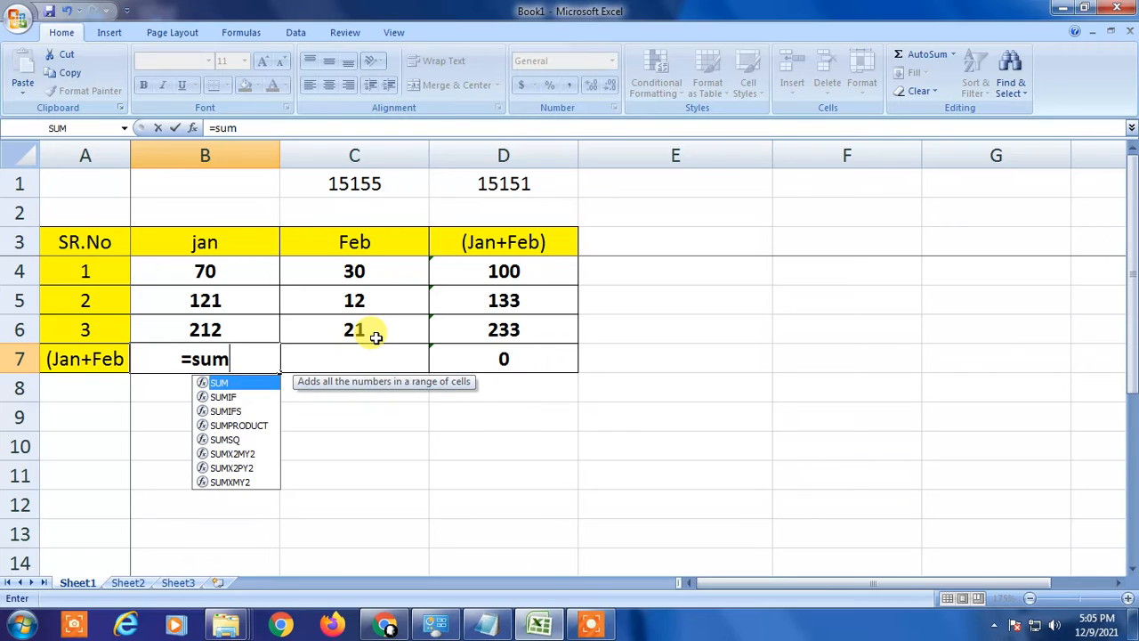
pyautogui.press('Tab')
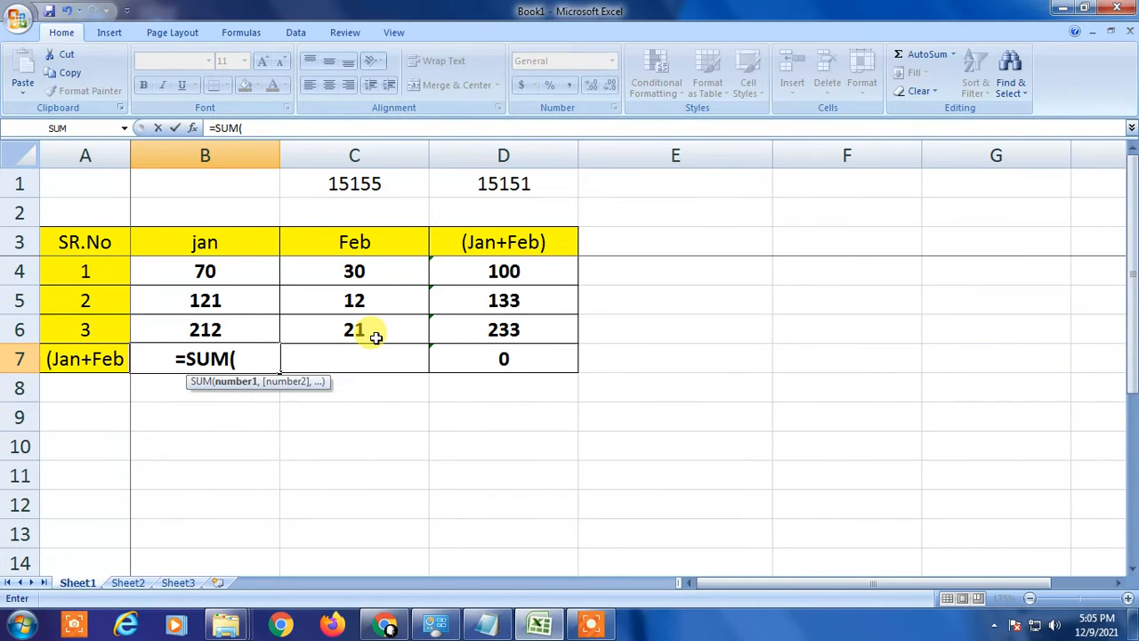
pyautogui.press('Up')
pyautogui.press('Up')
pyautogui.press('Up')
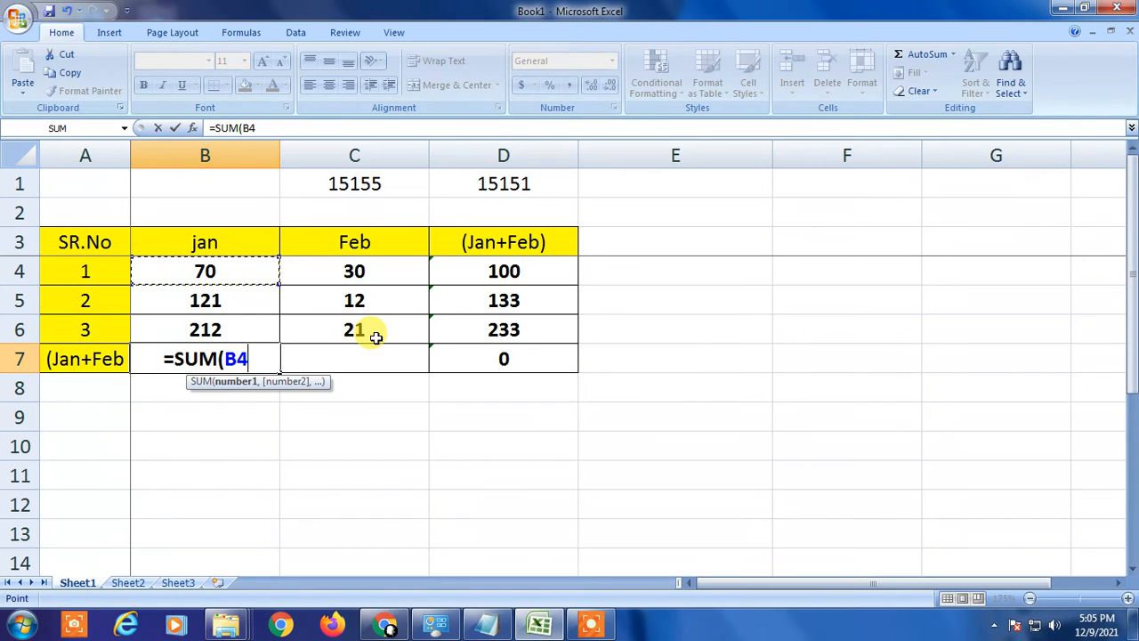
pyautogui.press('Down')
pyautogui.press('Up')
pyautogui.press('Up')
pyautogui.press('Down')
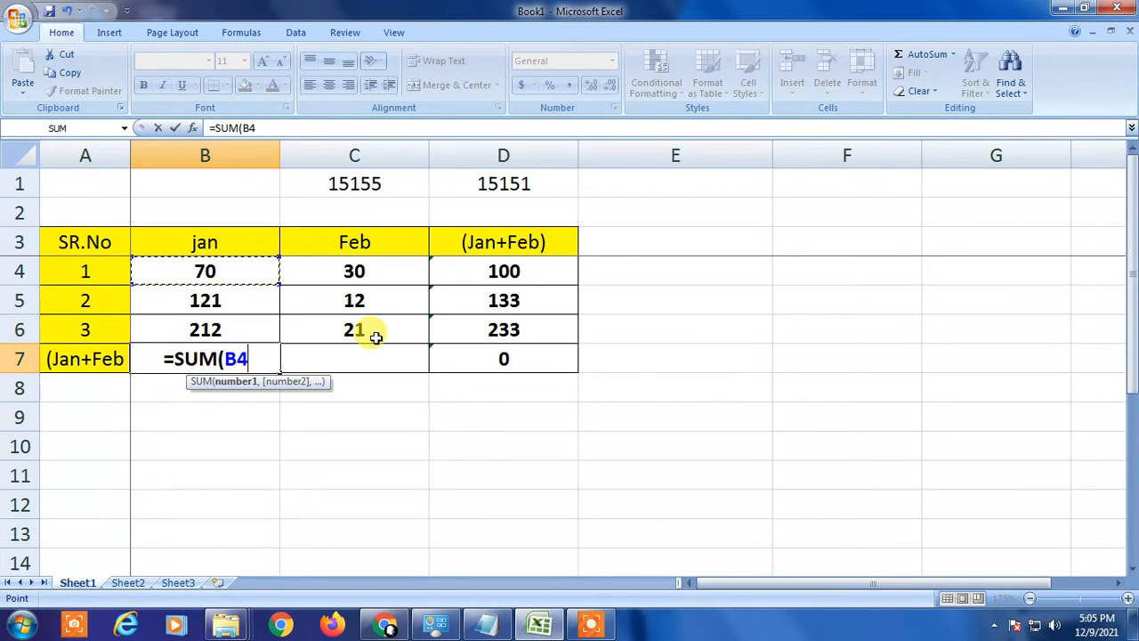
pyautogui.hotkey('shift', 'Down')
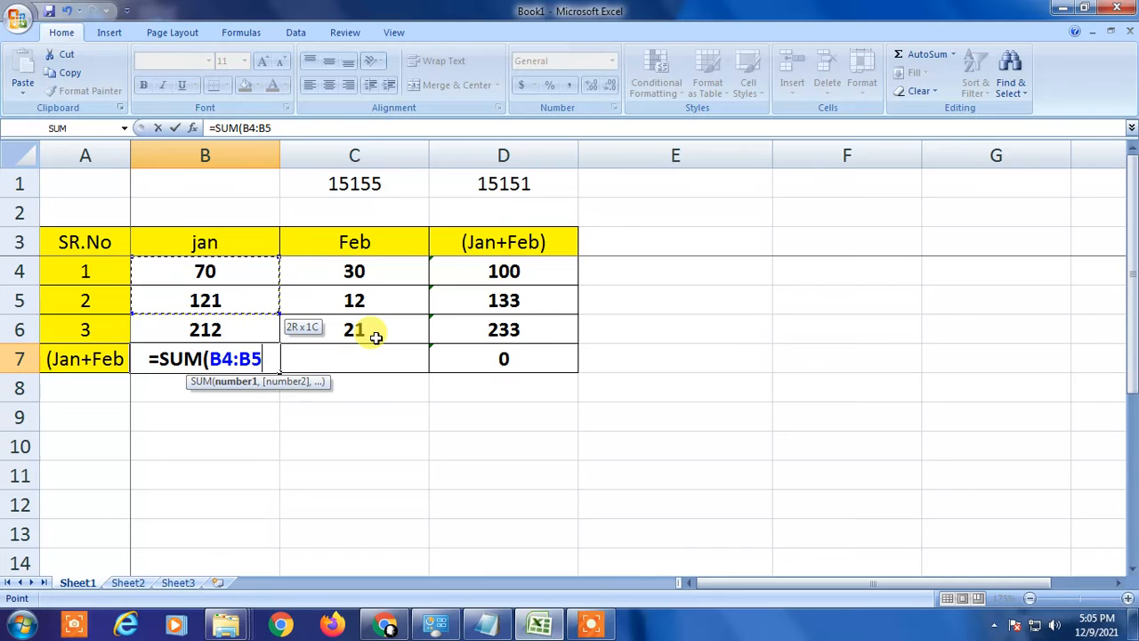
pyautogui.hotkey('shift', 'Down')
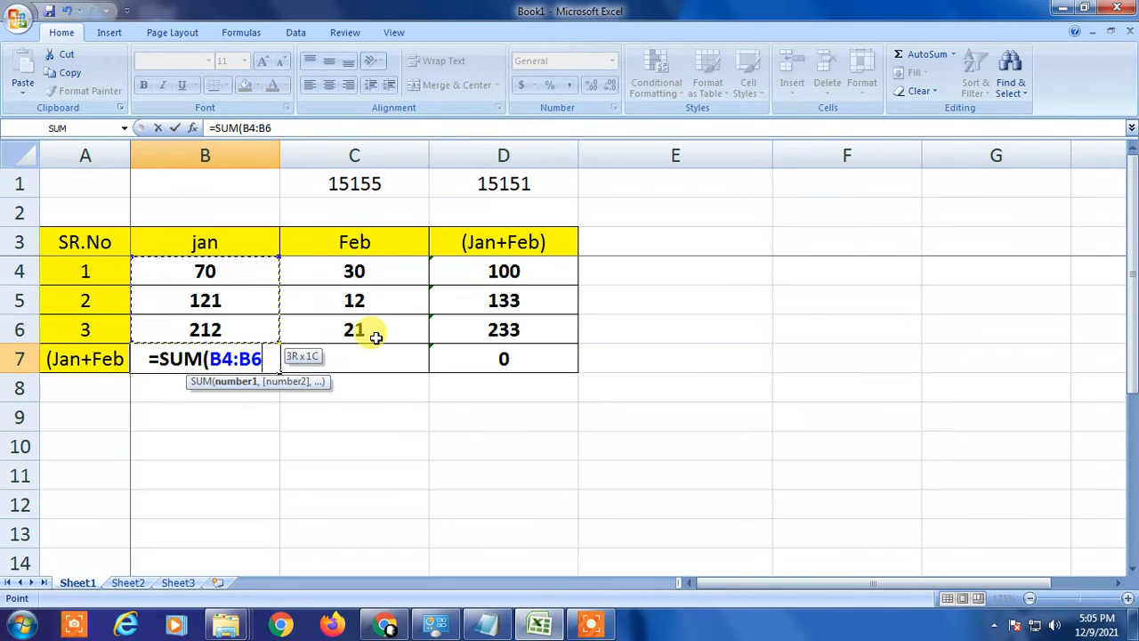
pyautogui.write(')')
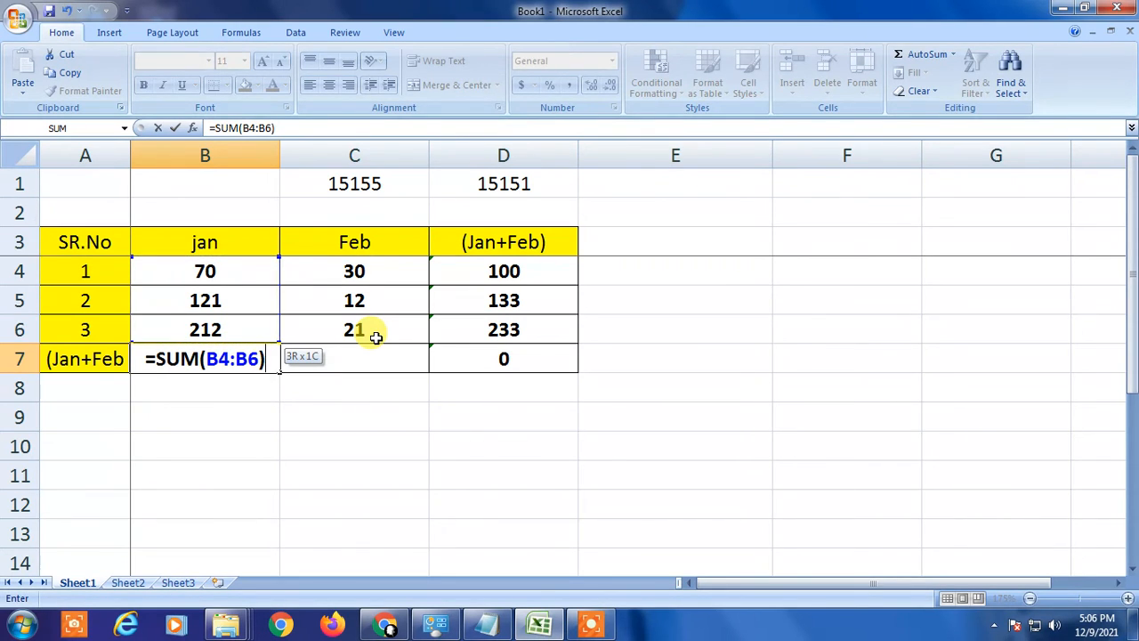
pyautogui.press('Return')
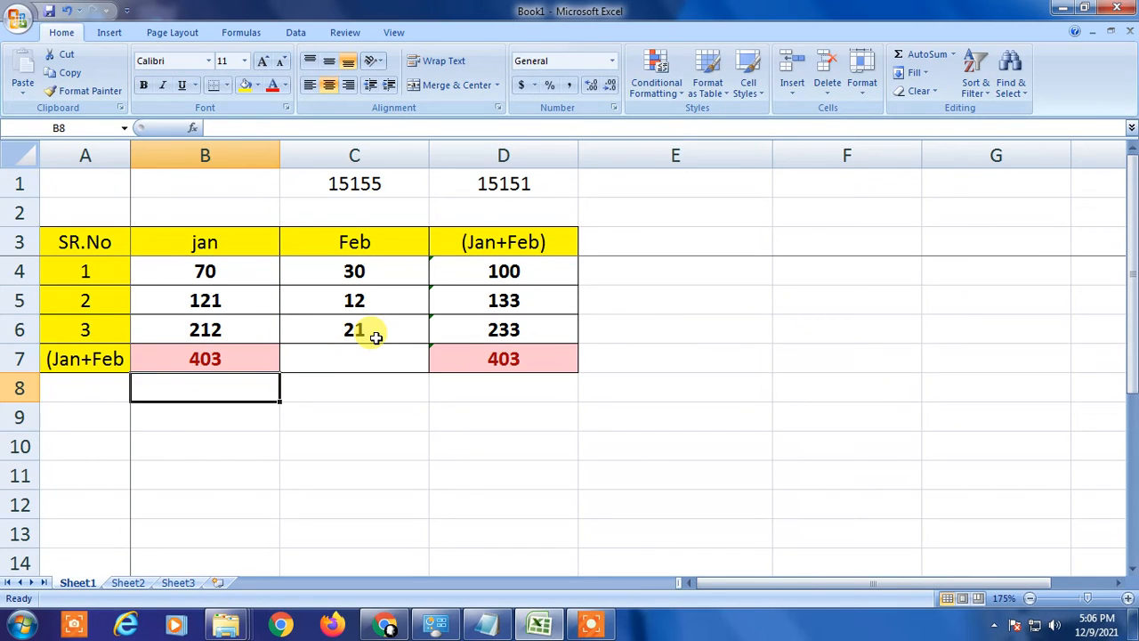
# Check the jan total in B7 against the sum of the selected range B4:B6.
pyautogui.press('Up')
pyautogui.press('Up')
pyautogui.press('Up')
pyautogui.press('Up')
pyautogui.hotkey('shift', 'Down')
pyautogui.hotkey('shift', 'Down')
pyautogui.hotkey('shift', 'Down')
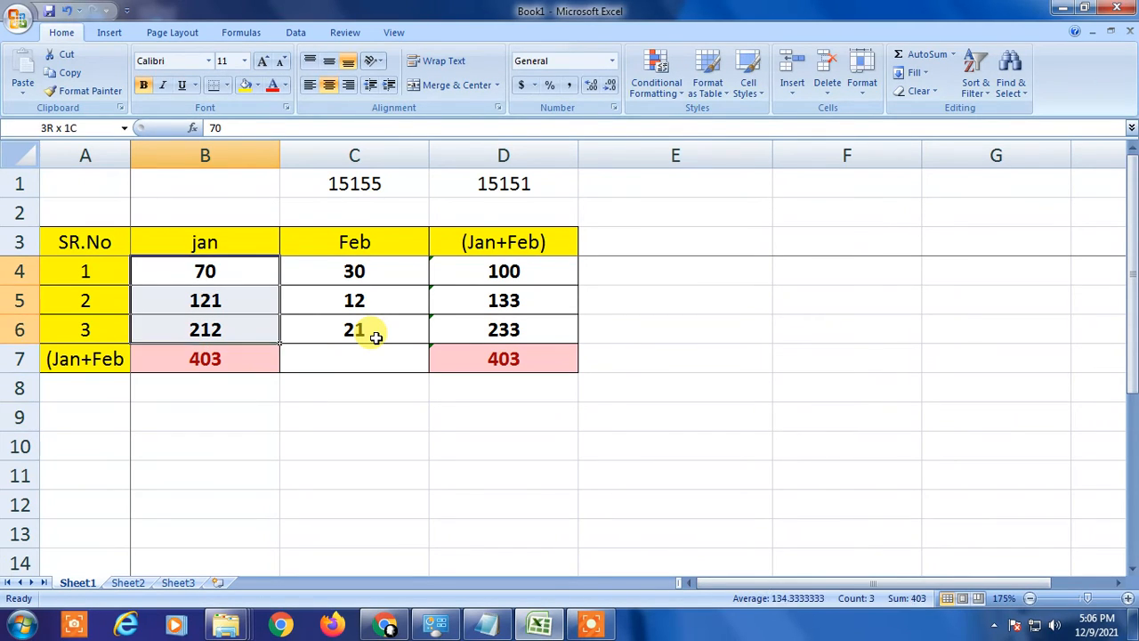
pyautogui.press('Down')
pyautogui.press('Down')
pyautogui.press('Down')
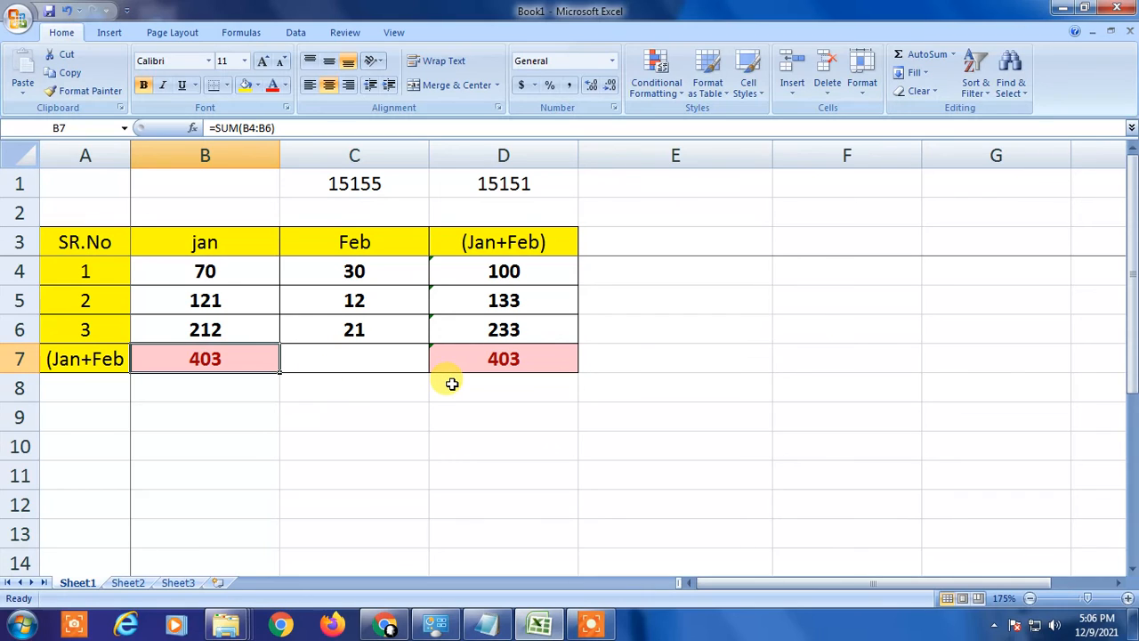
# Fill the SUM formula from B7 across to C7 to total the Feb column.
pyautogui.press('Left')
pyautogui.press('Right')
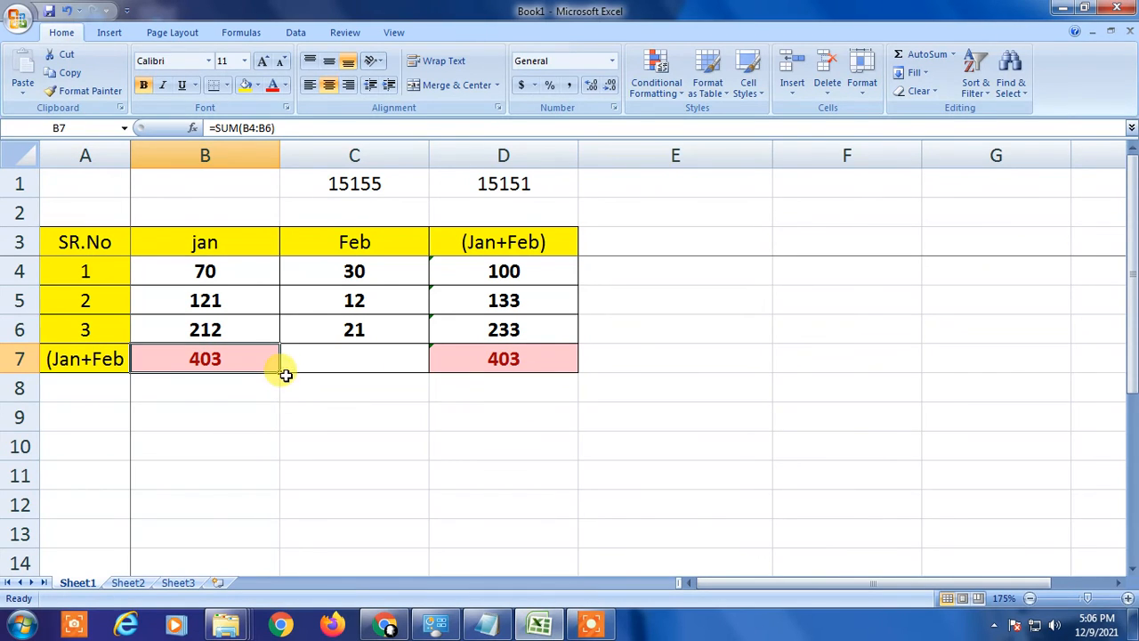
pyautogui.click(767, 135)
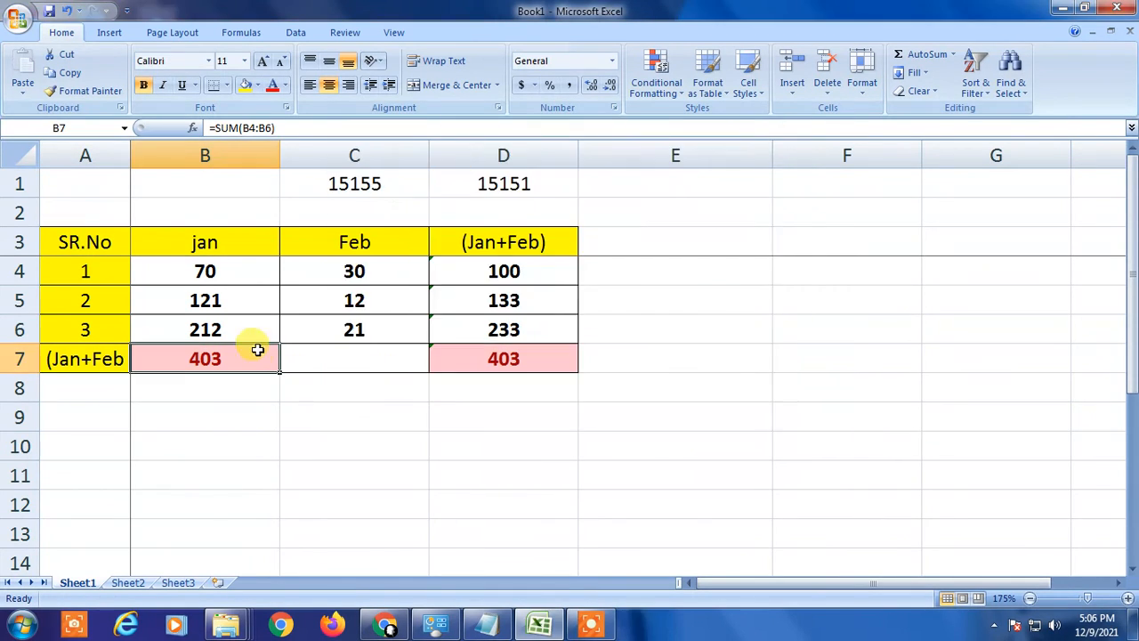
pyautogui.moveTo(278, 372); pyautogui.dragTo(432, 374)
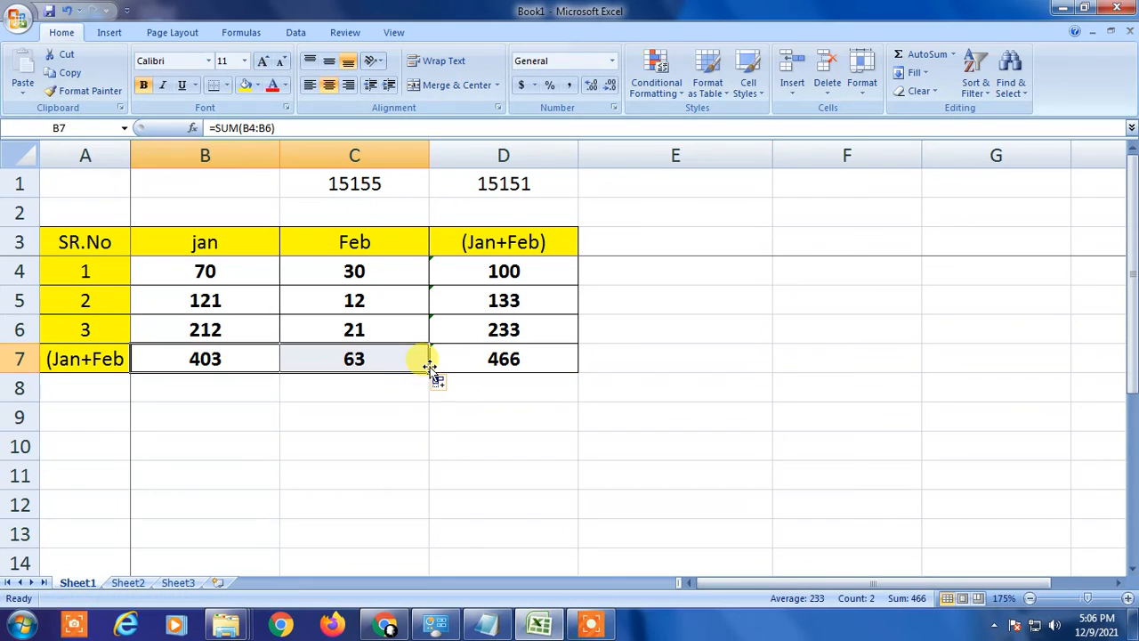
# Check the row 7 totals against the values in the Feb, (Jan+Feb) and jan columns.
pyautogui.moveTo(356, 278); pyautogui.dragTo(356, 334)
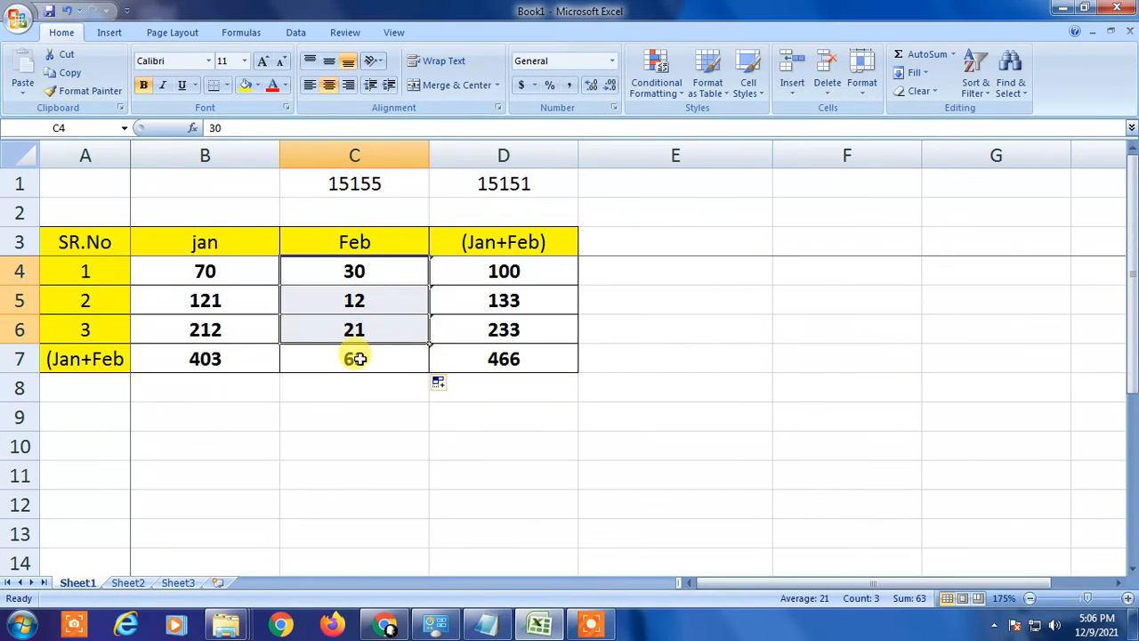
pyautogui.click(356, 358)
pyautogui.click(498, 356)
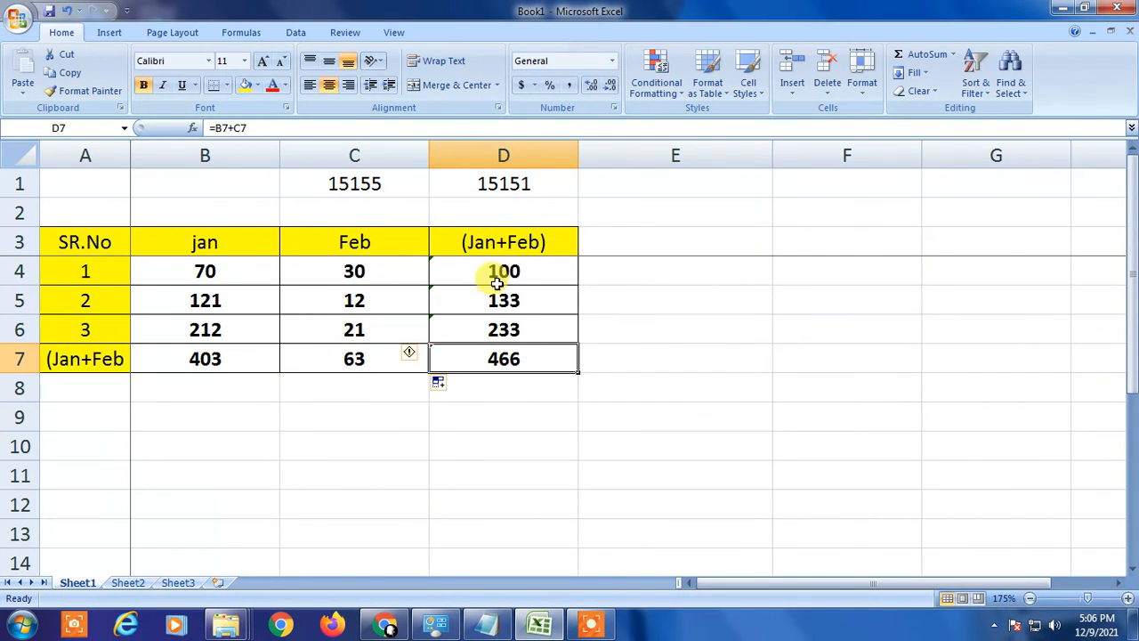
pyautogui.moveTo(481, 244); pyautogui.dragTo(501, 338)
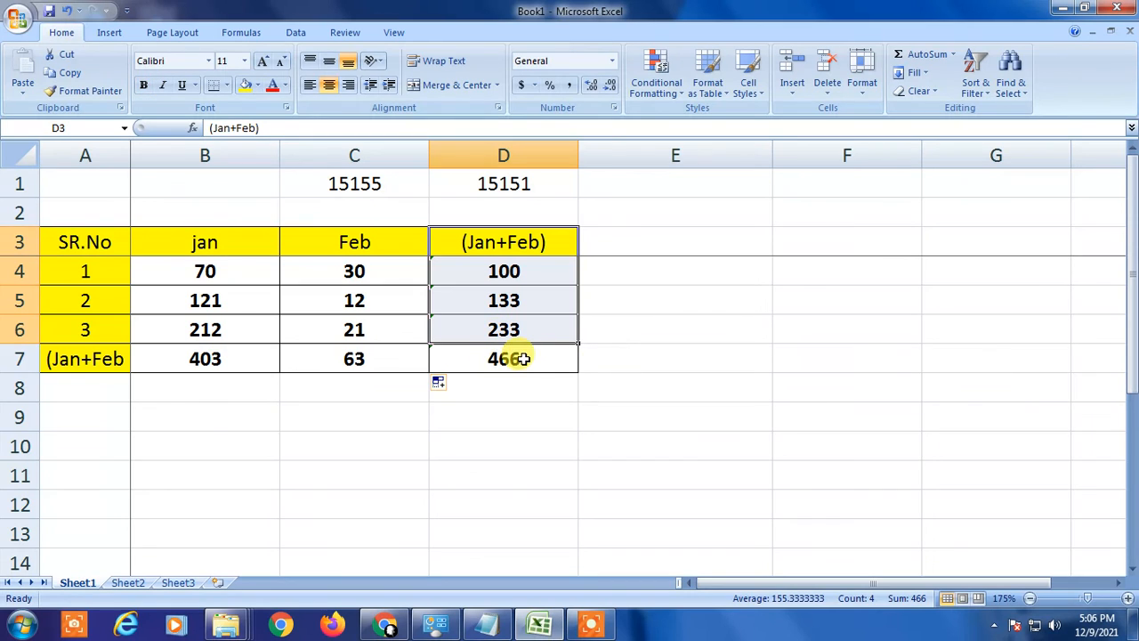
pyautogui.click(519, 360)
pyautogui.moveTo(450, 246); pyautogui.dragTo(445, 336)
pyautogui.moveTo(359, 260); pyautogui.dragTo(356, 331)
pyautogui.moveTo(186, 266); pyautogui.dragTo(186, 307)
# Deselect the table values and show the Windows desktop.
pyautogui.click(378, 467)
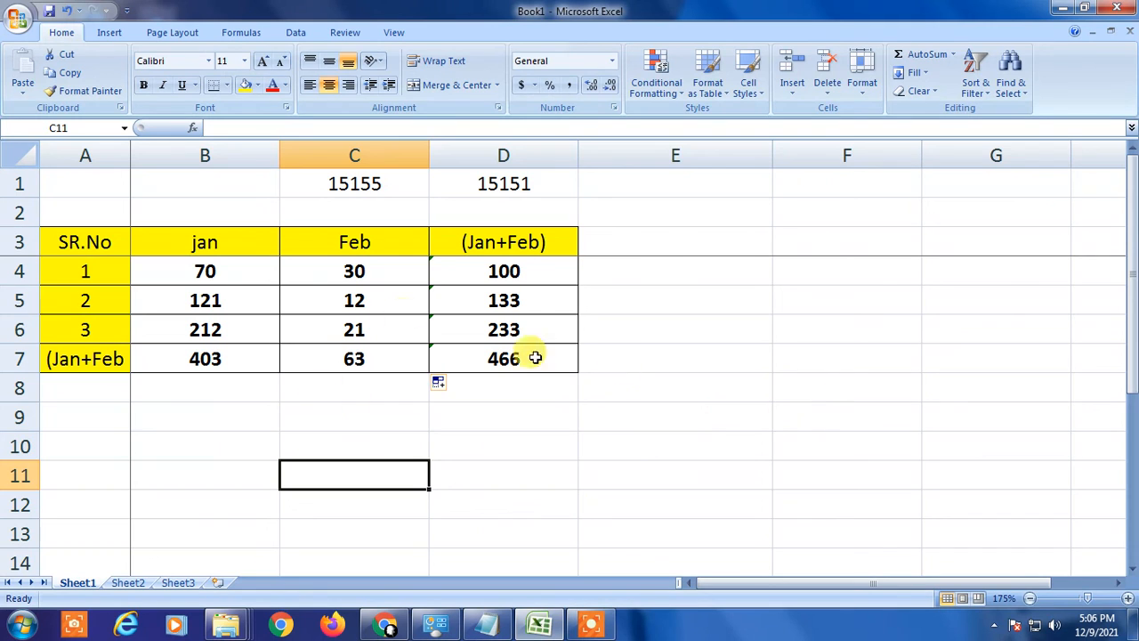
pyautogui.moveTo(636, 363); pyautogui.dragTo(755, 383)
pyautogui.press('super+d')
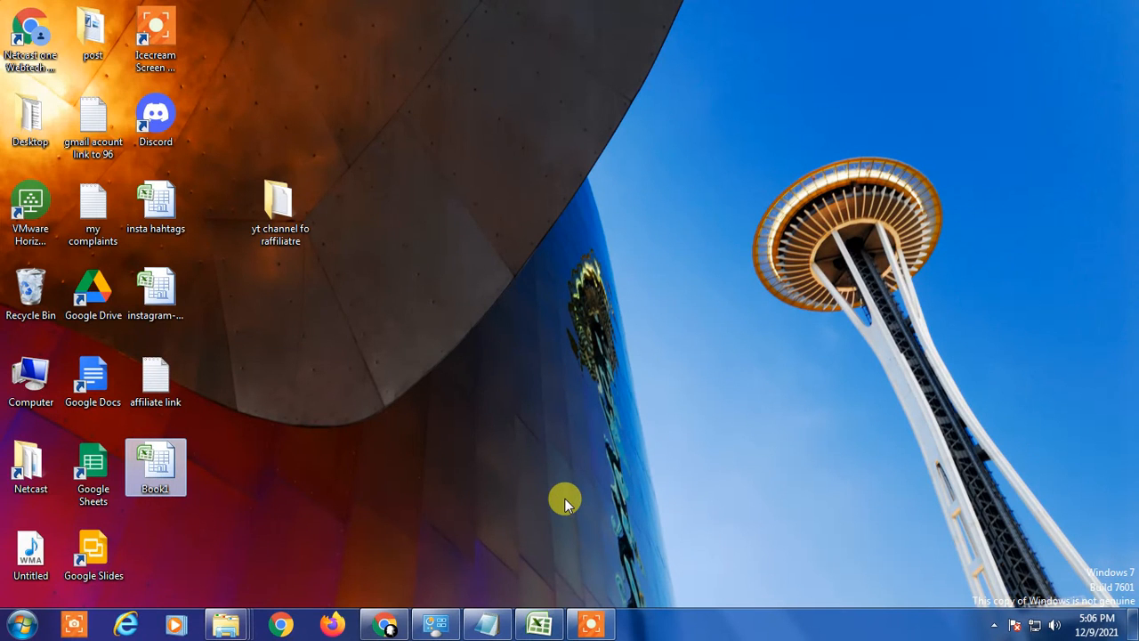